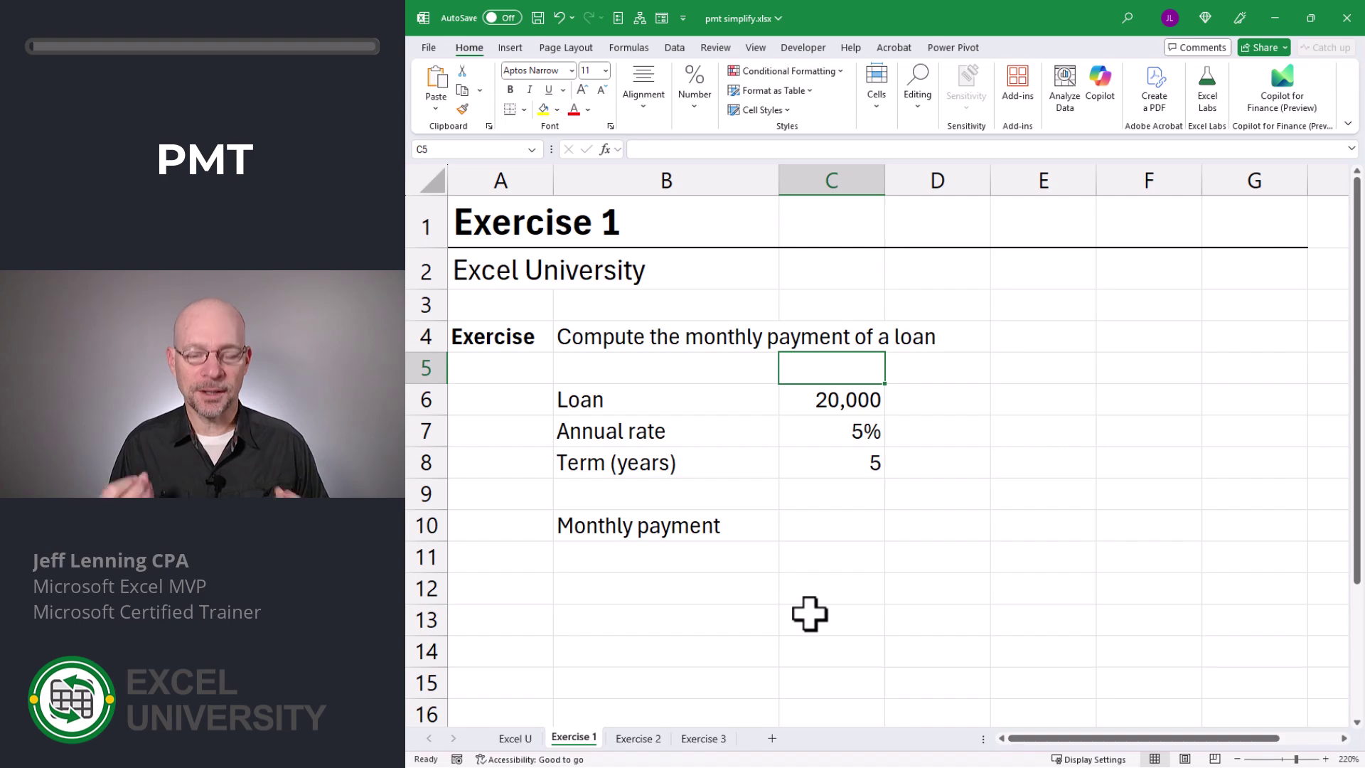
Start a PMT formula in the Monthly payment cell C10 with C7/12 as the rate.
key("Down")
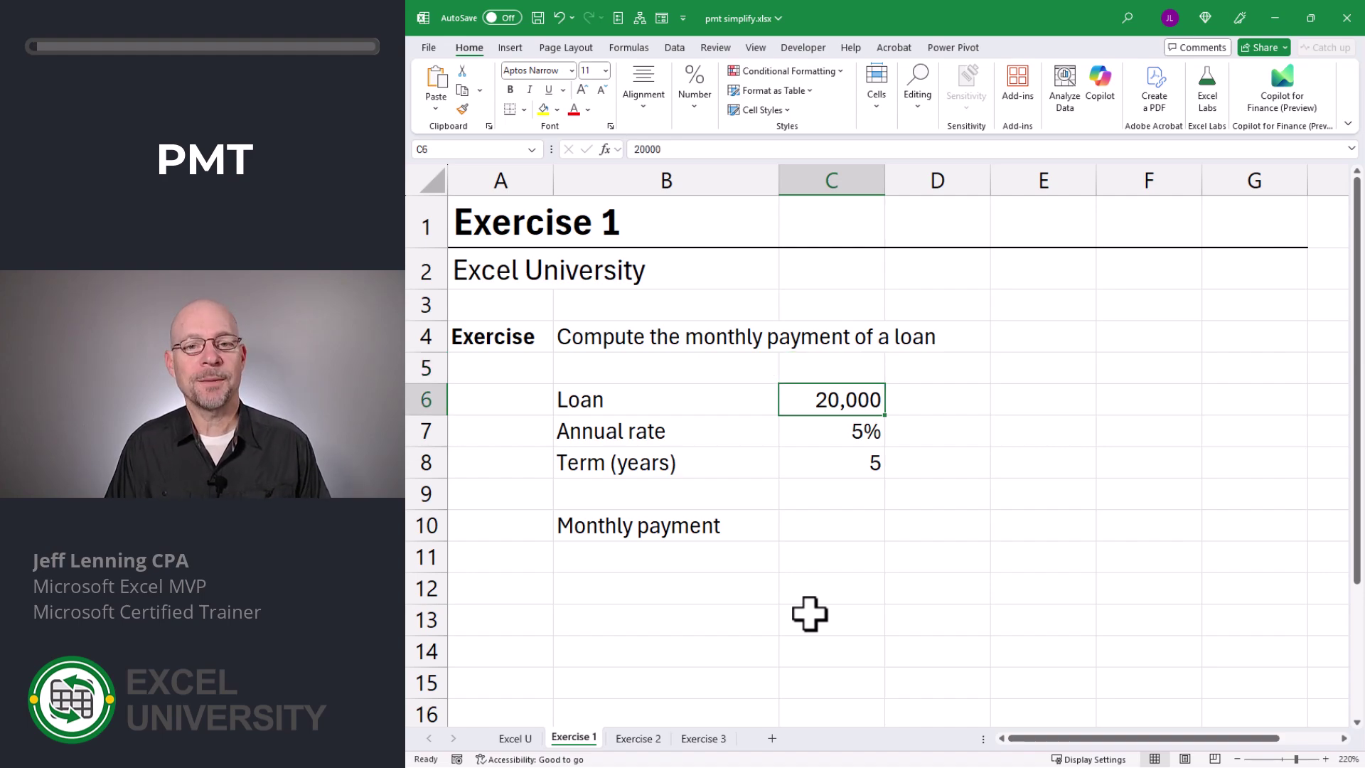
key("Down")
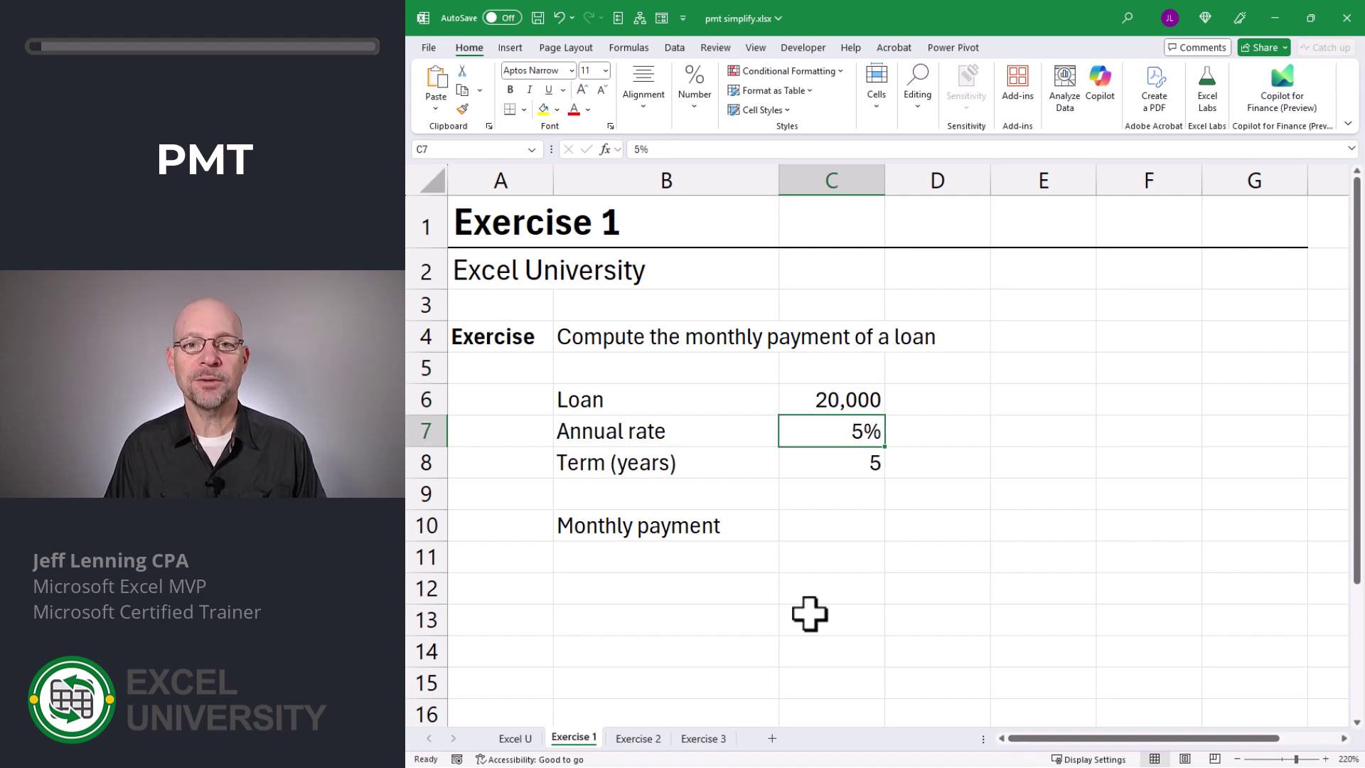
key("Down")
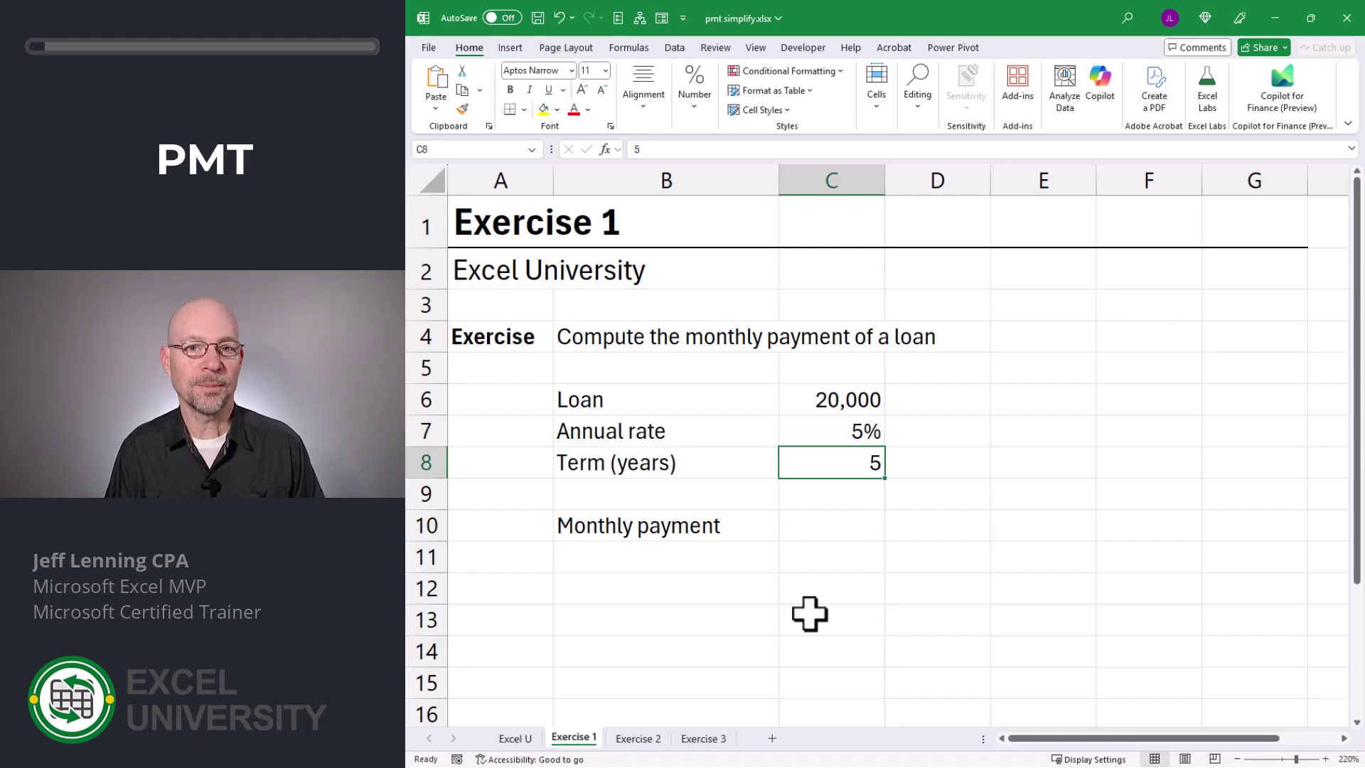
key("Down")
key("Down")
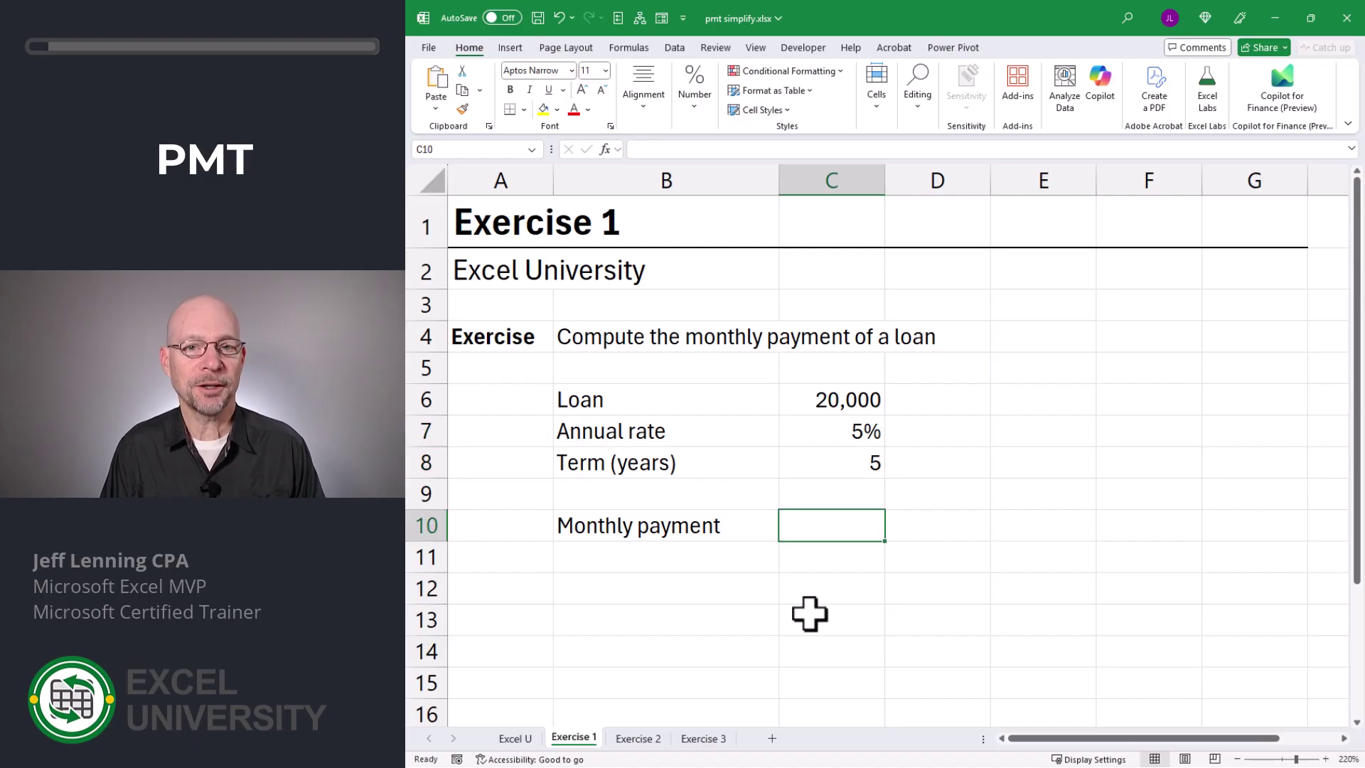
type("=pmt")
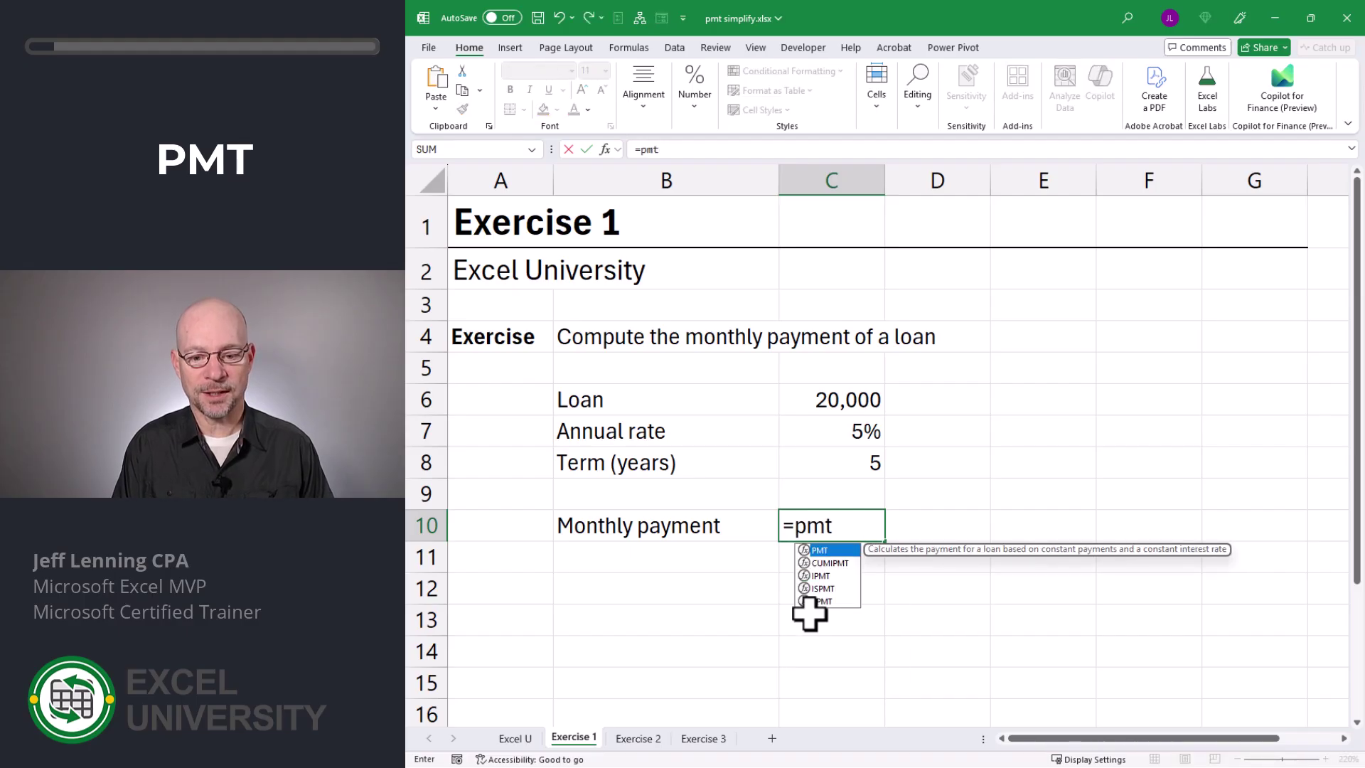
key("Tab")
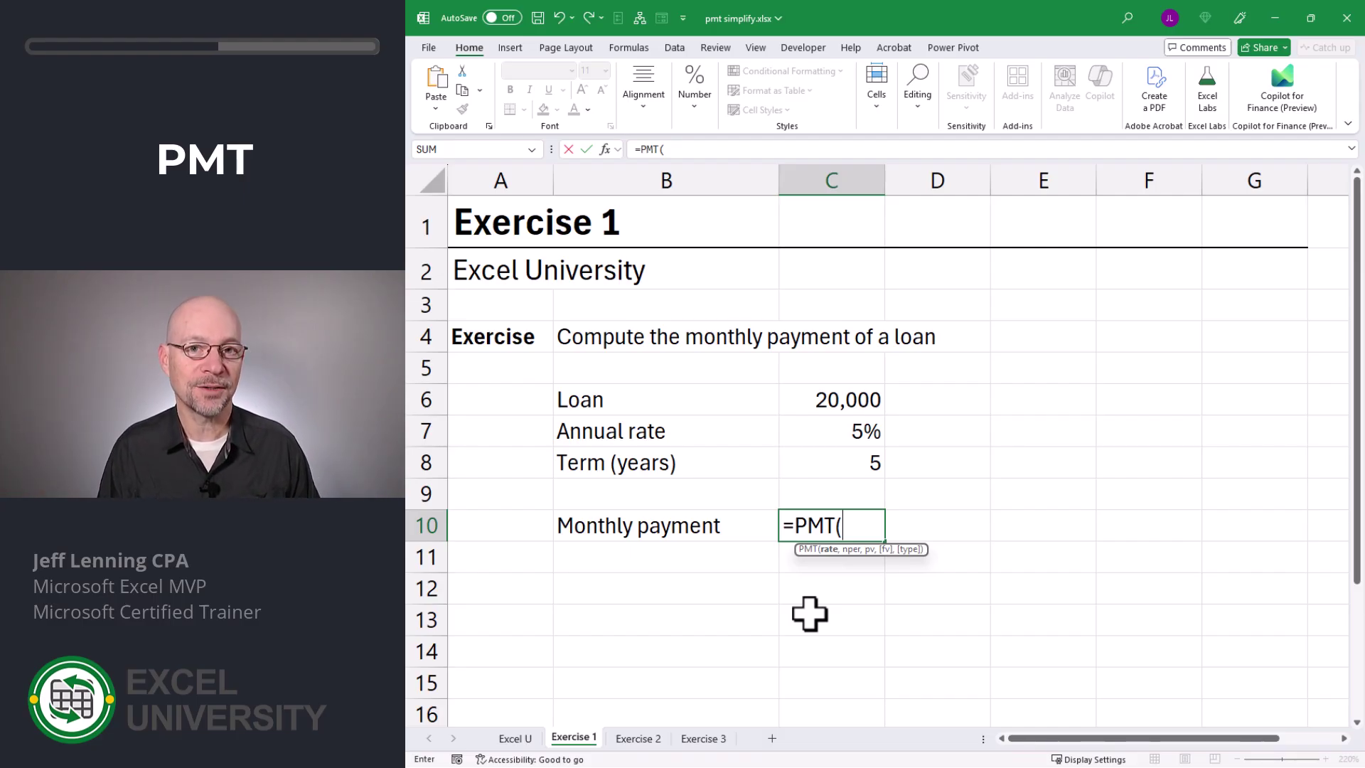
key("Up")
key("Up")
key("Up")
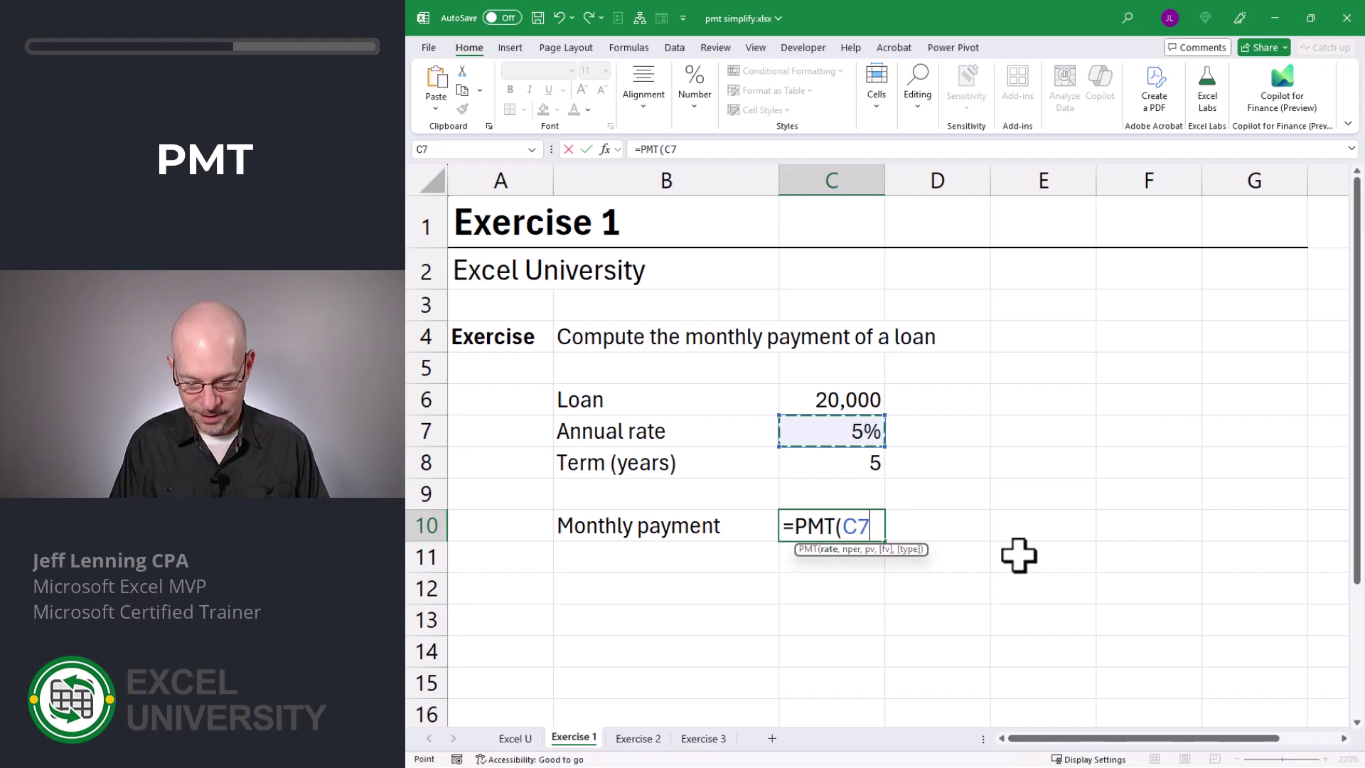
type("/12,")
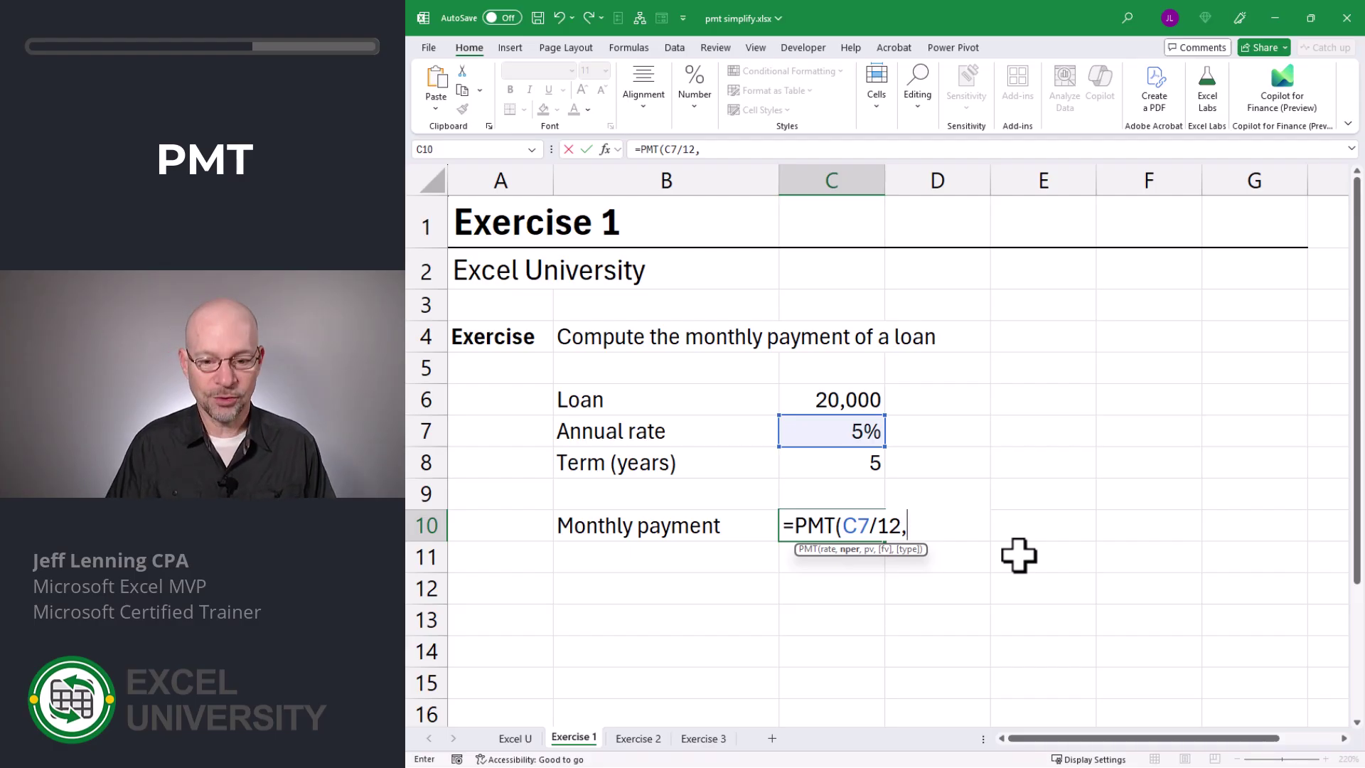
Complete the C10 PMT formula with C8*12 as the number of periods and C6 as the present value.
left_click(830, 463)
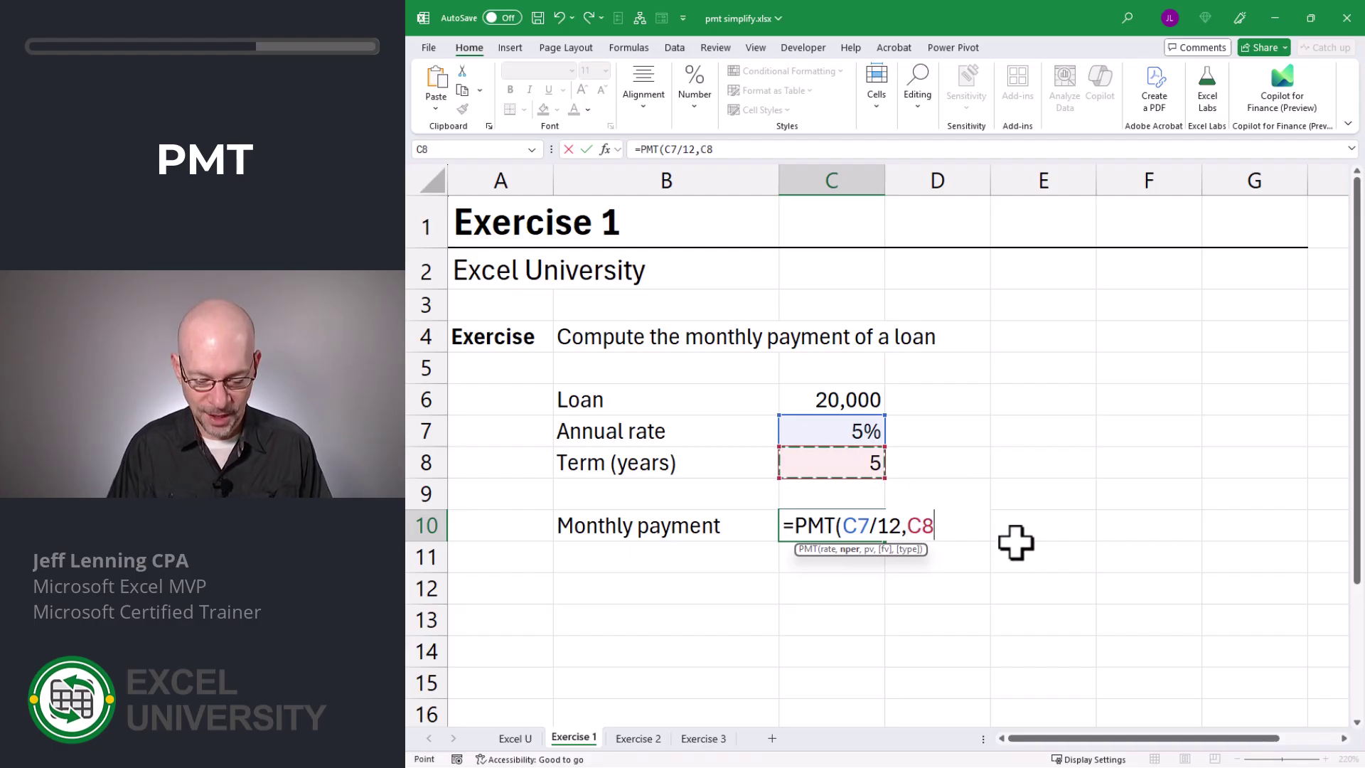
type("*12")
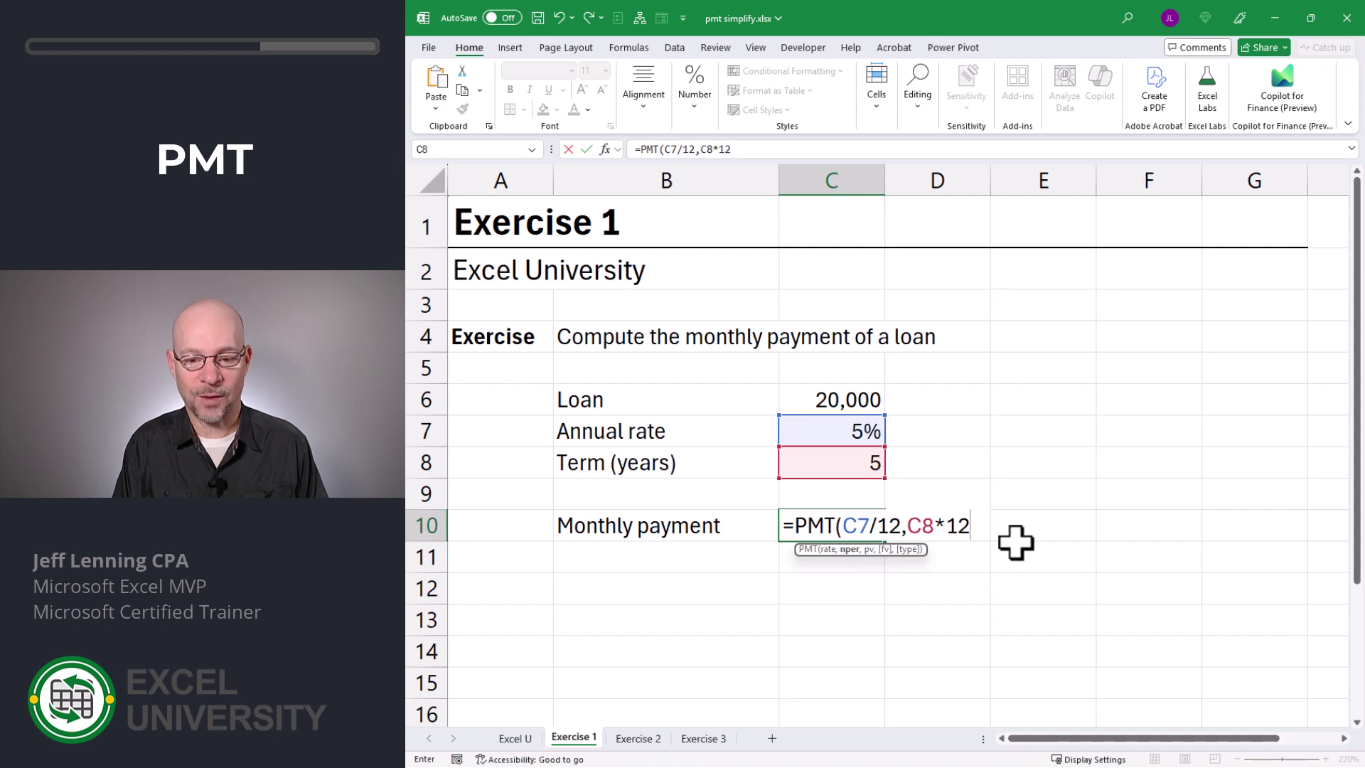
type(",")
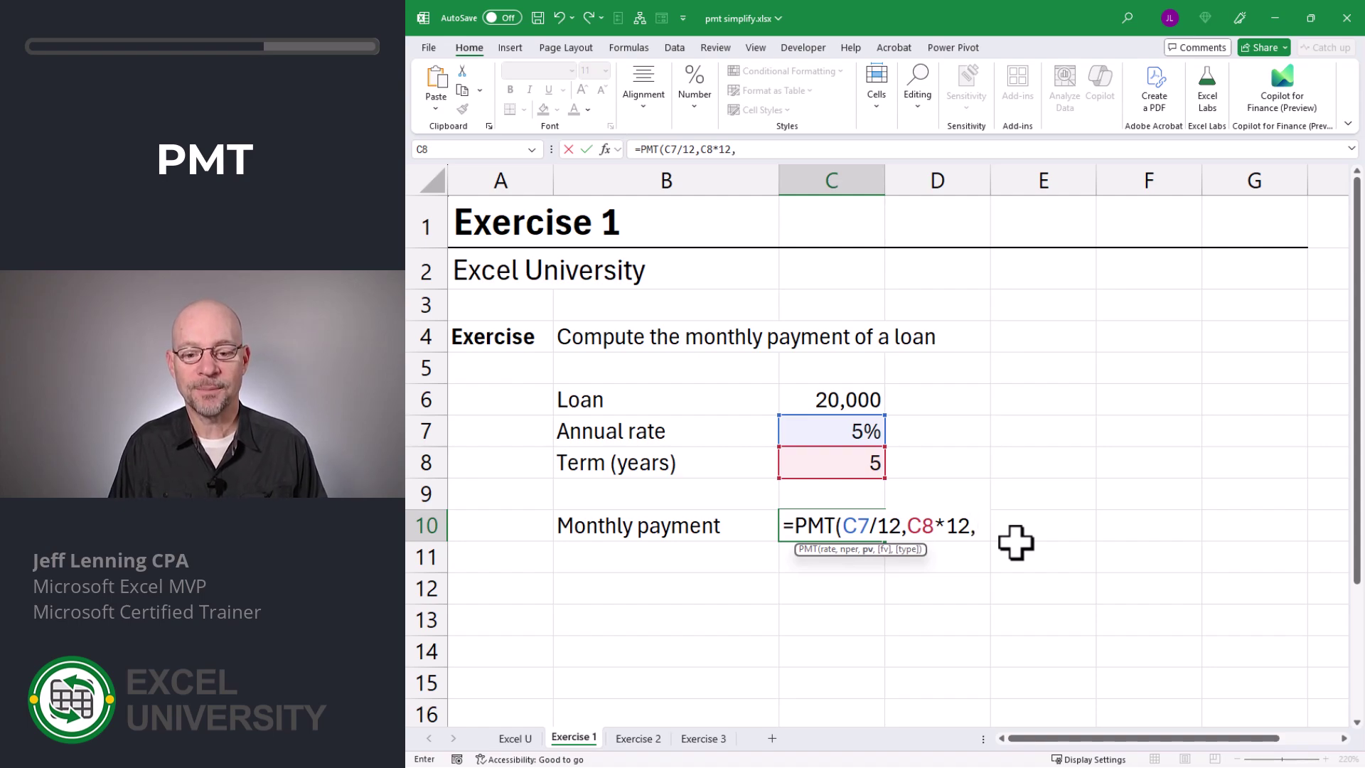
left_click(842, 399)
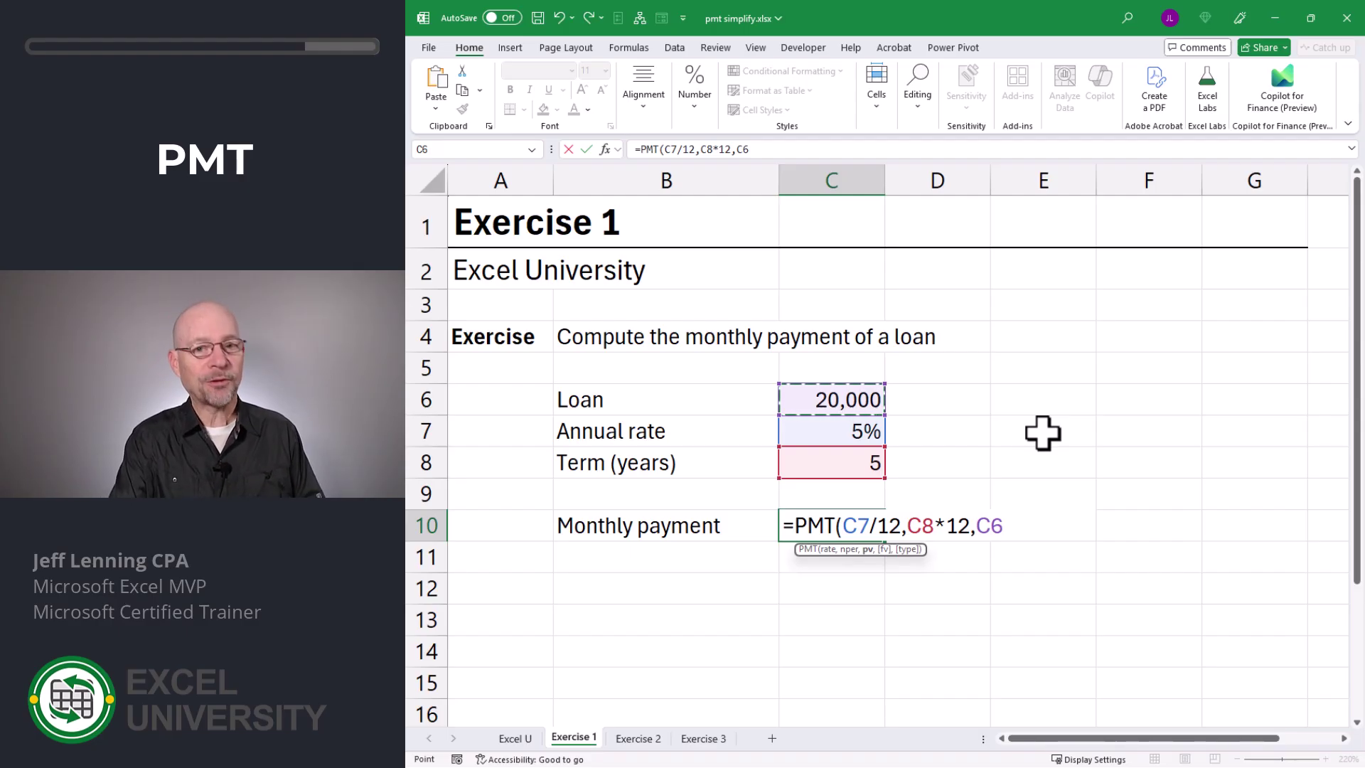
type(")")
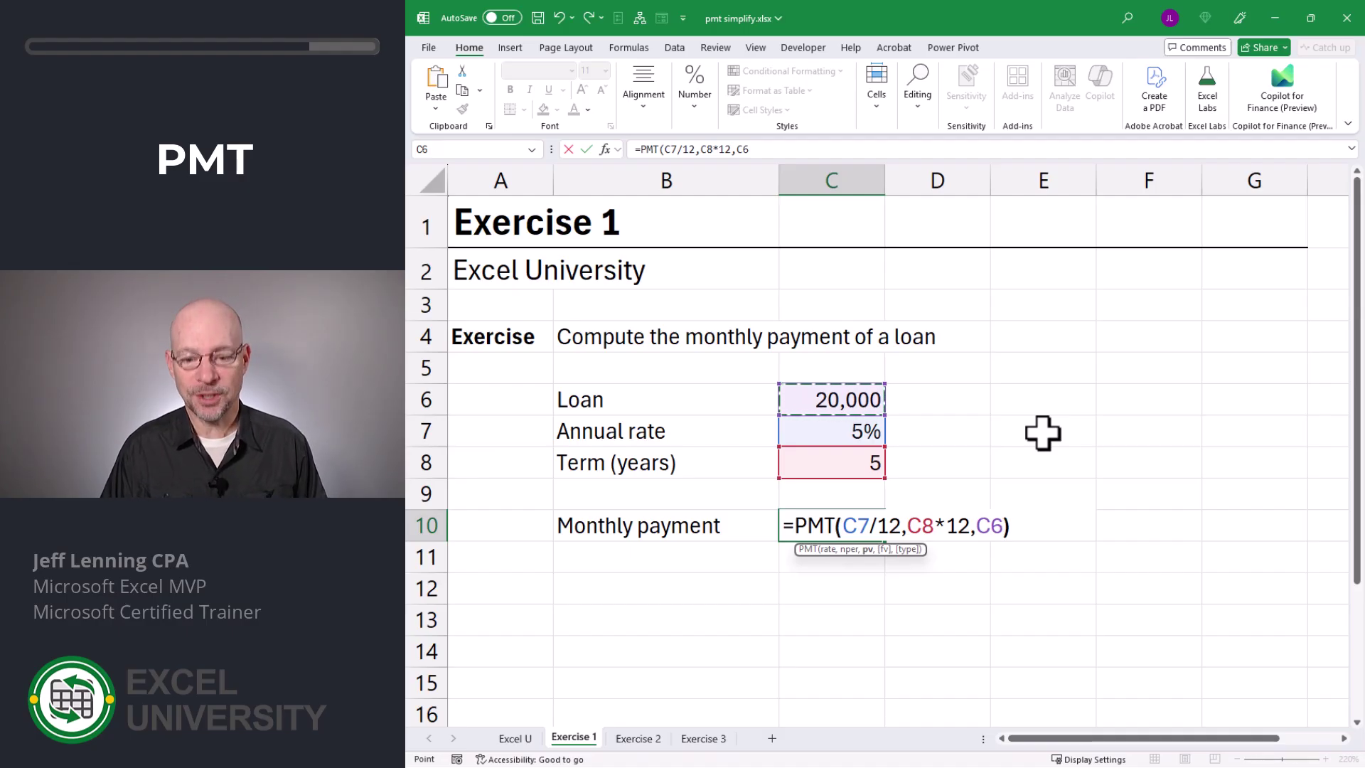
key("Return")
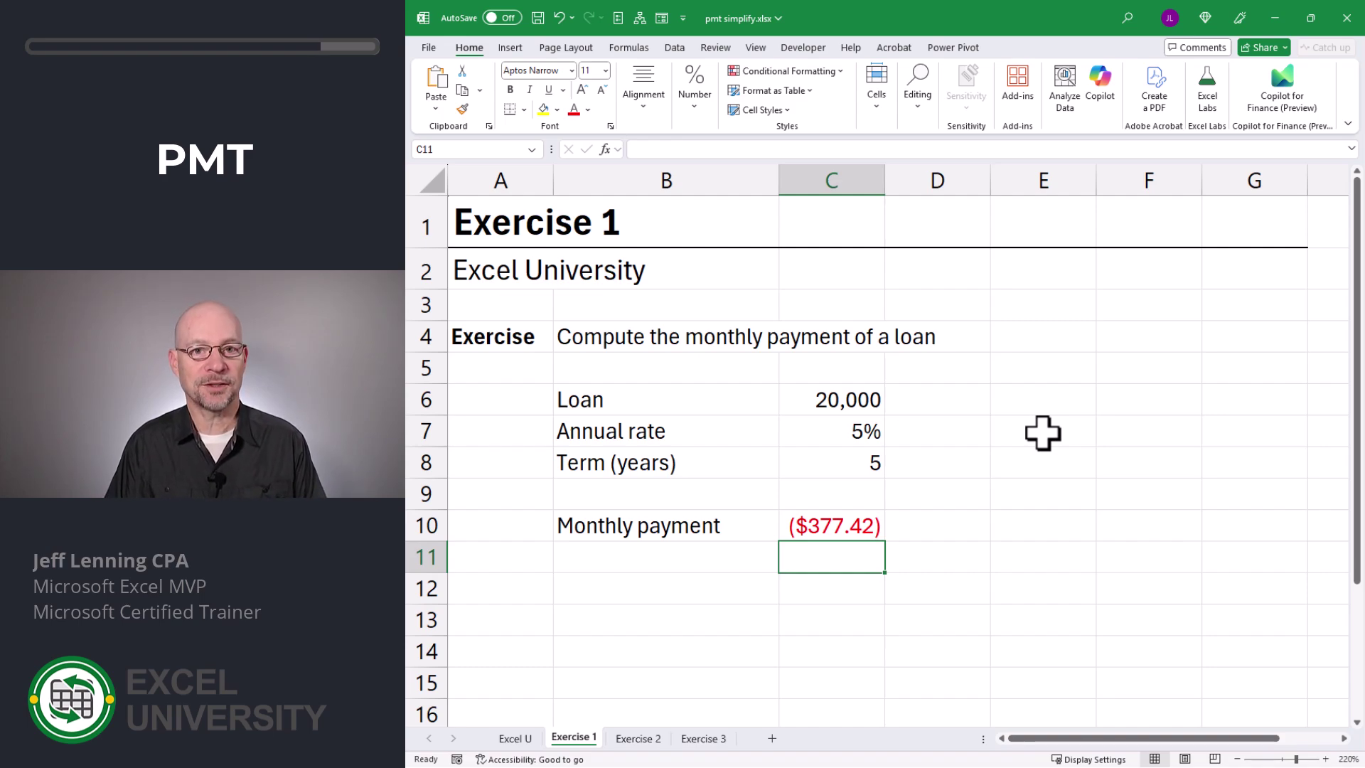
Try negating the payment formula in C10 with a minus sign before PMT, and undo the edit.
key("Up")
key("F2")
key("Home")
key("Right")
type("-")
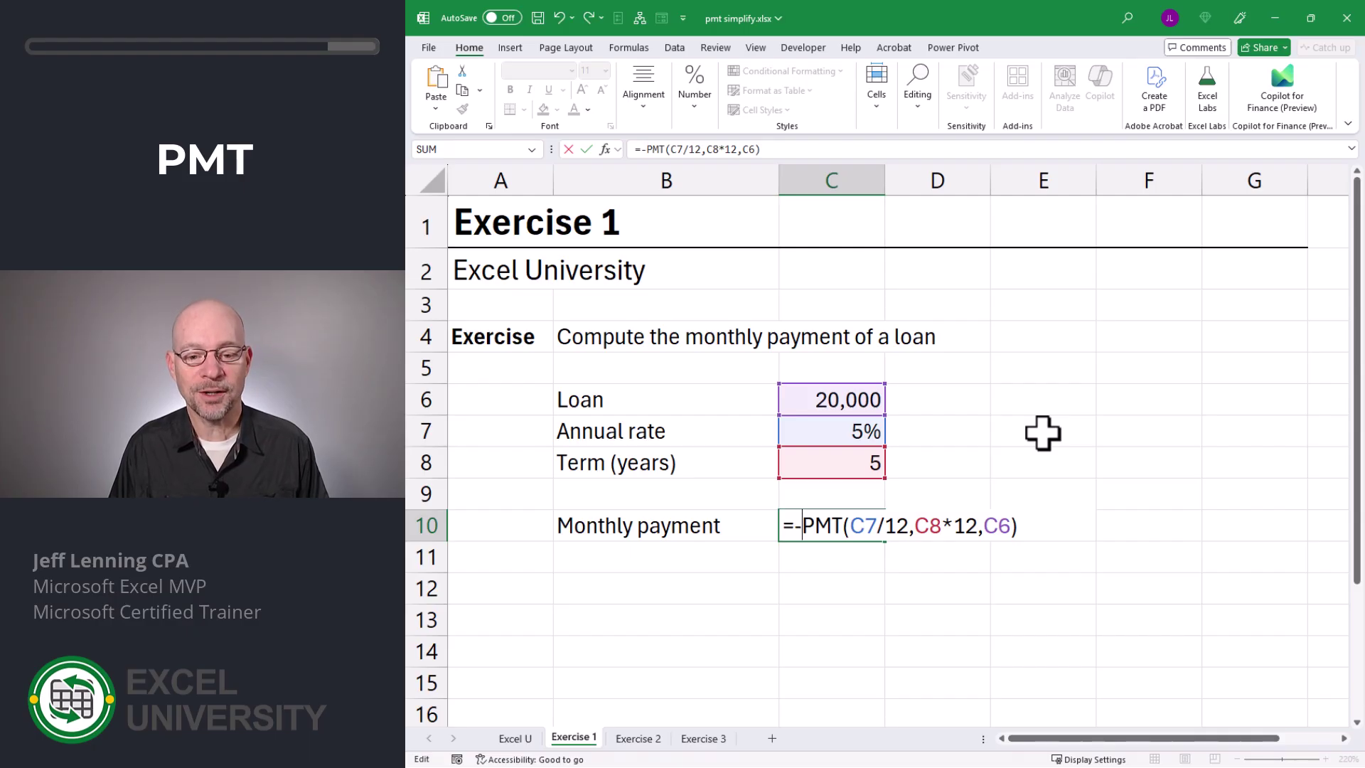
key("Return")
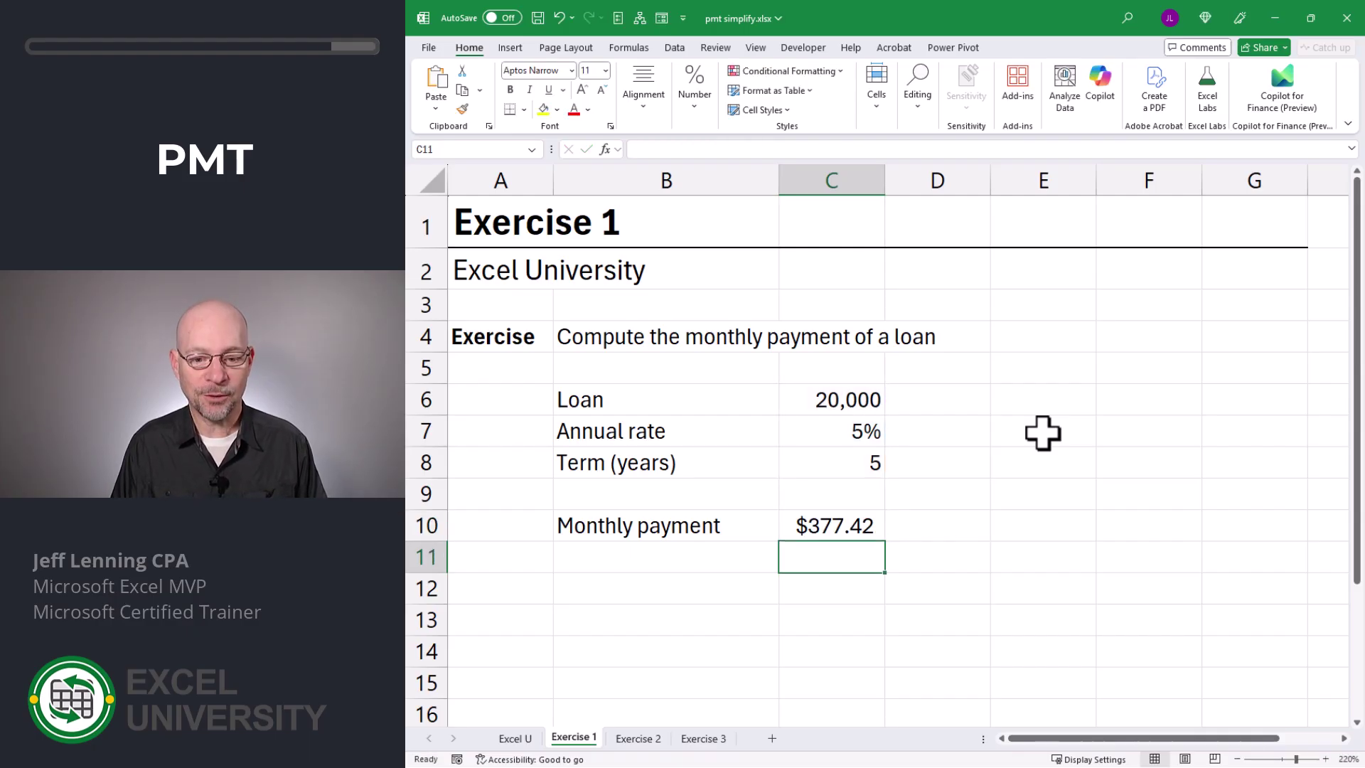
key("ctrl+z")
Wrap the PMT formula in C10 in the ABS function, giving =ABS(PMT(C7/12,C8*12,C6)).
key("F2")
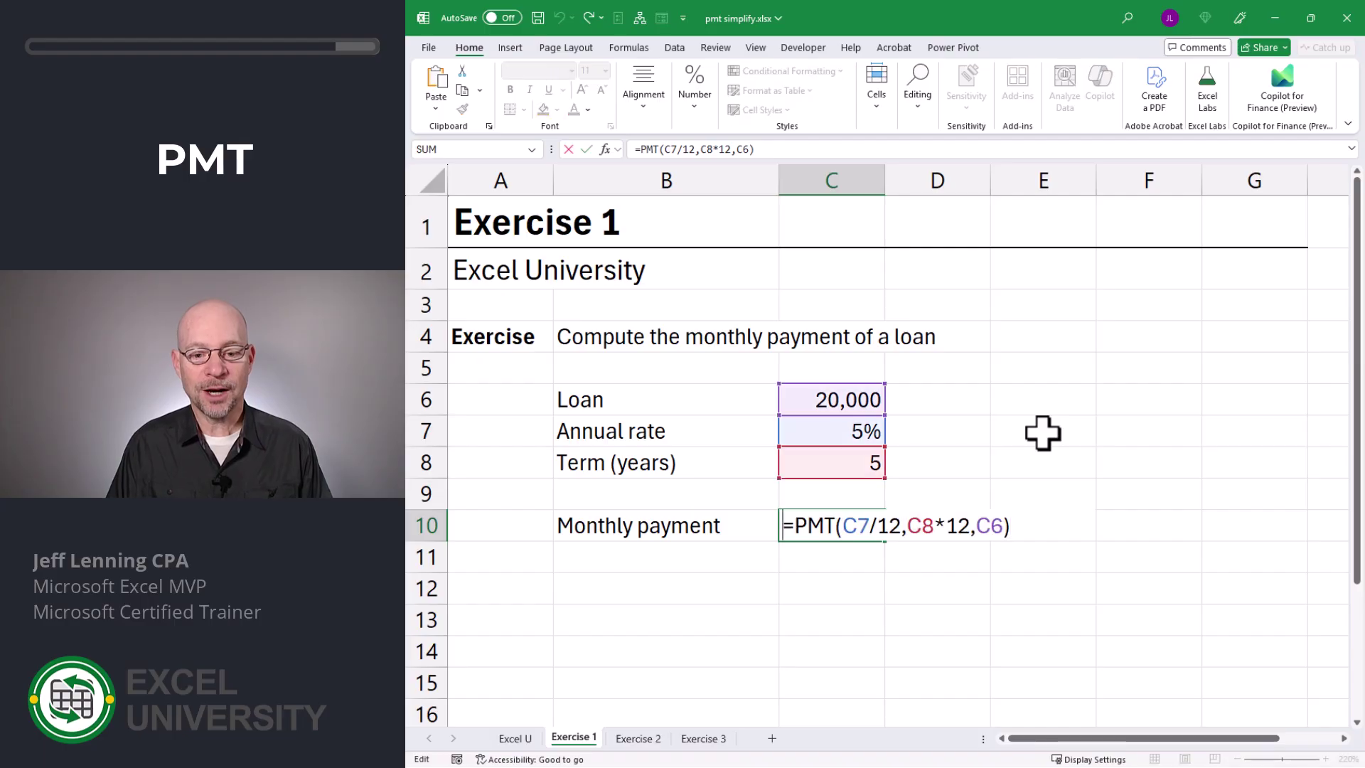
type("abs")
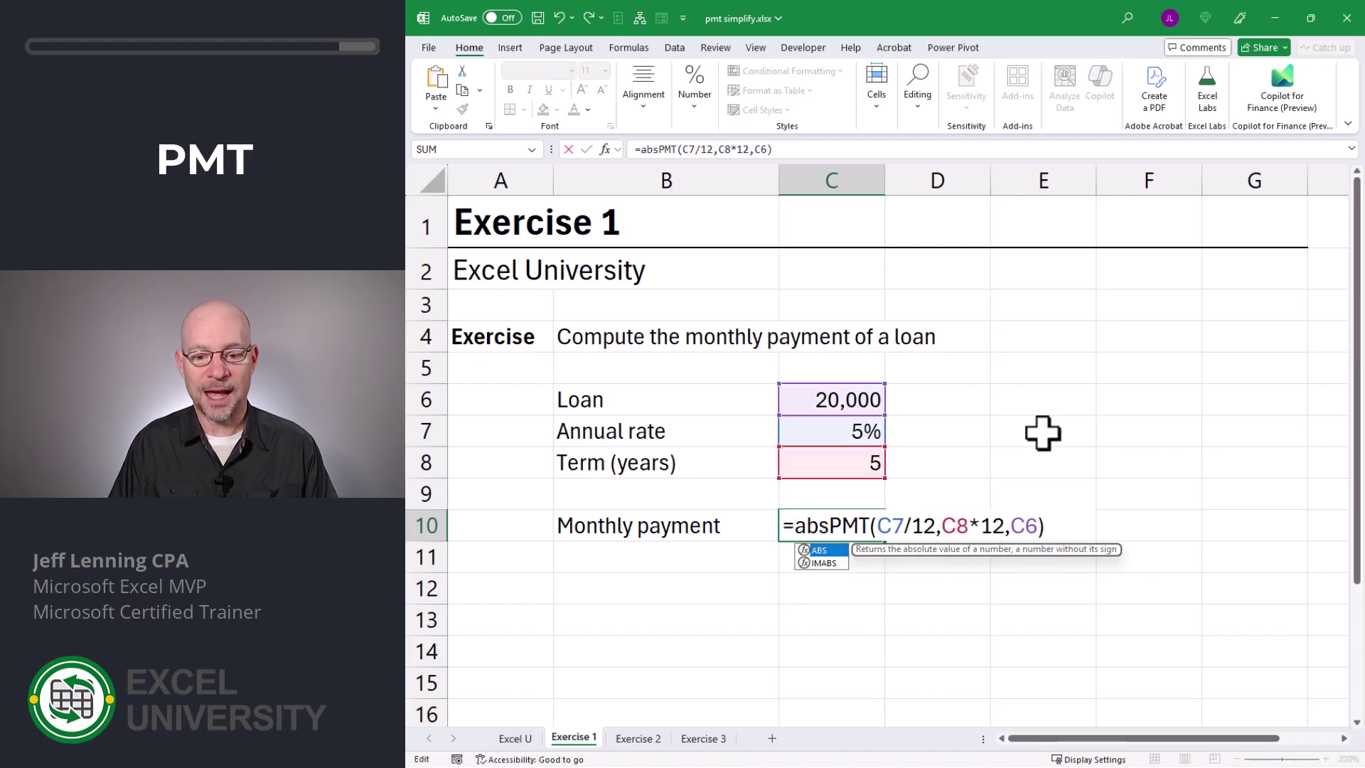
key("Tab")
key("End")
type(")")
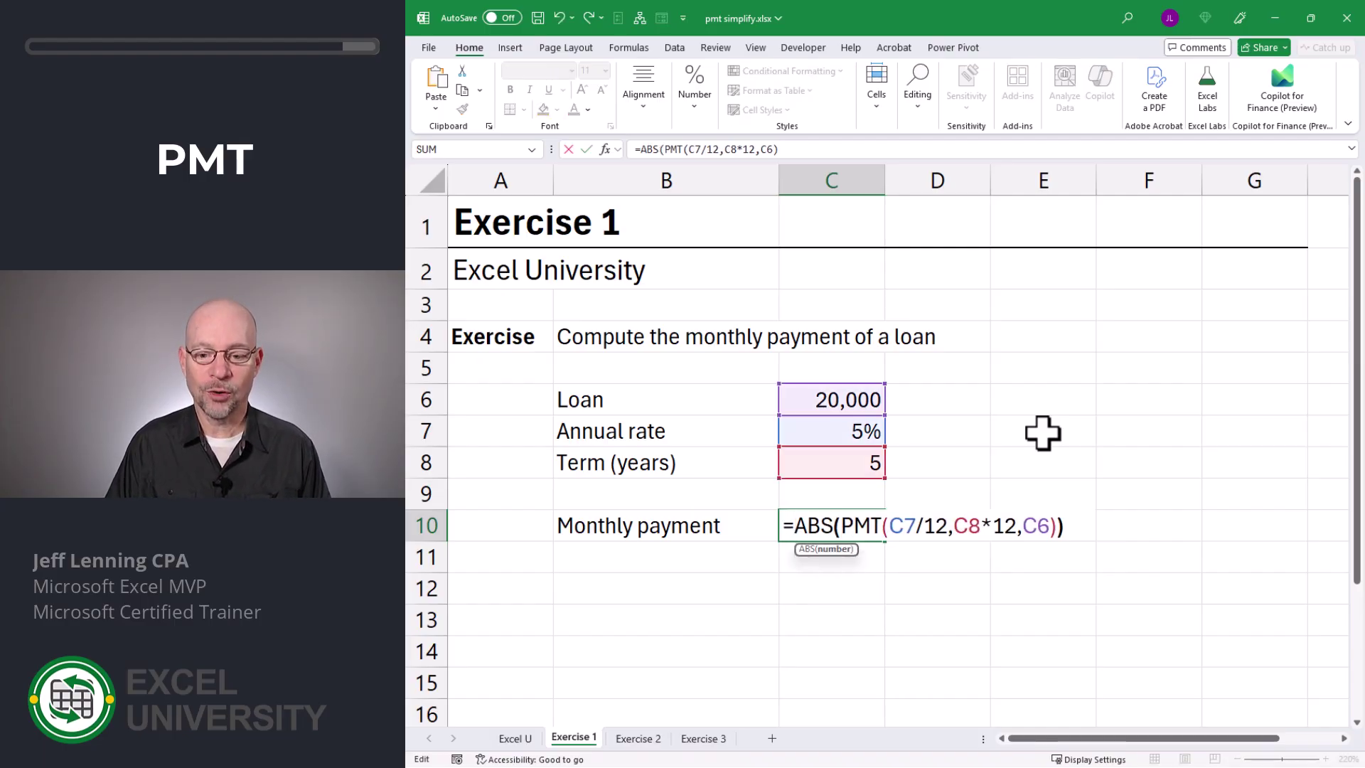
key("ctrl+Return")
key("Return")
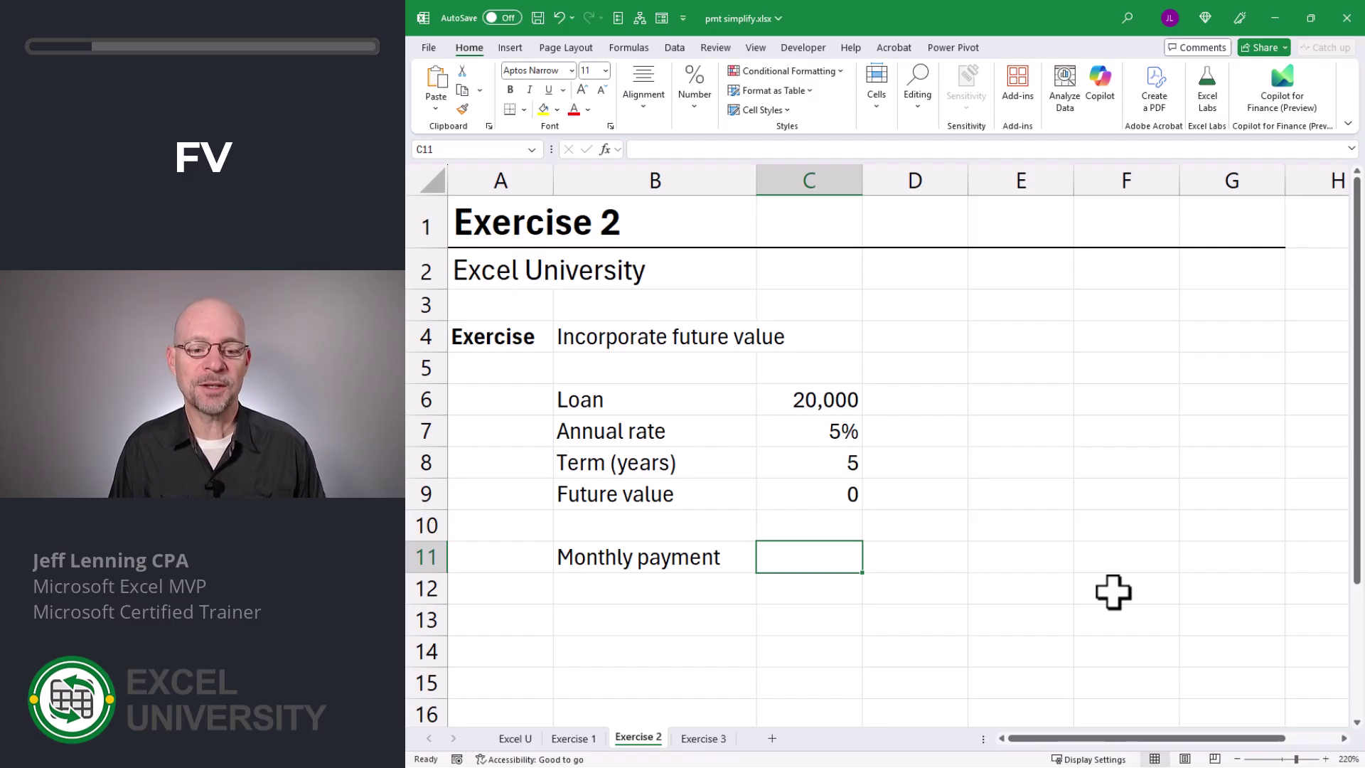
Start a PMT formula in the Monthly payment cell C11 of Exercise 2 with C7/12 as the rate.
type("=pmt")
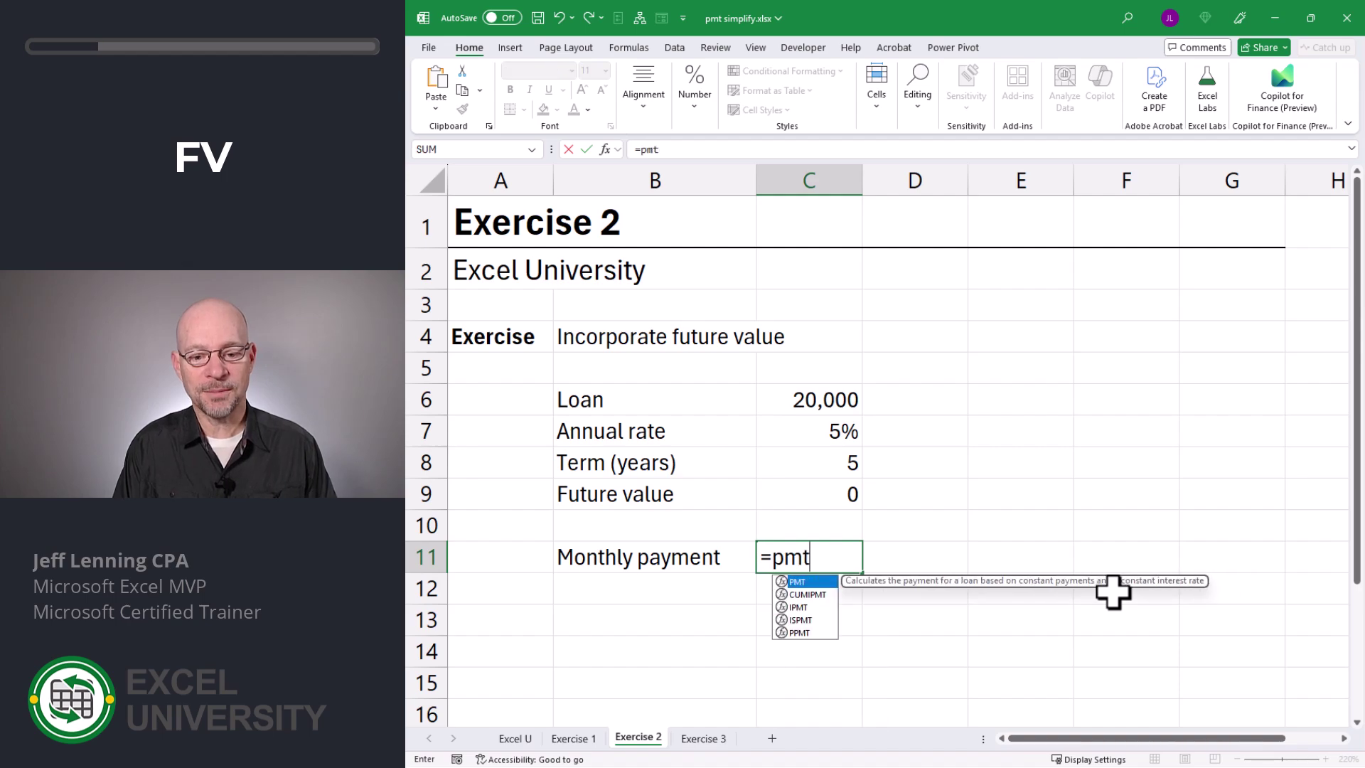
key("Tab")
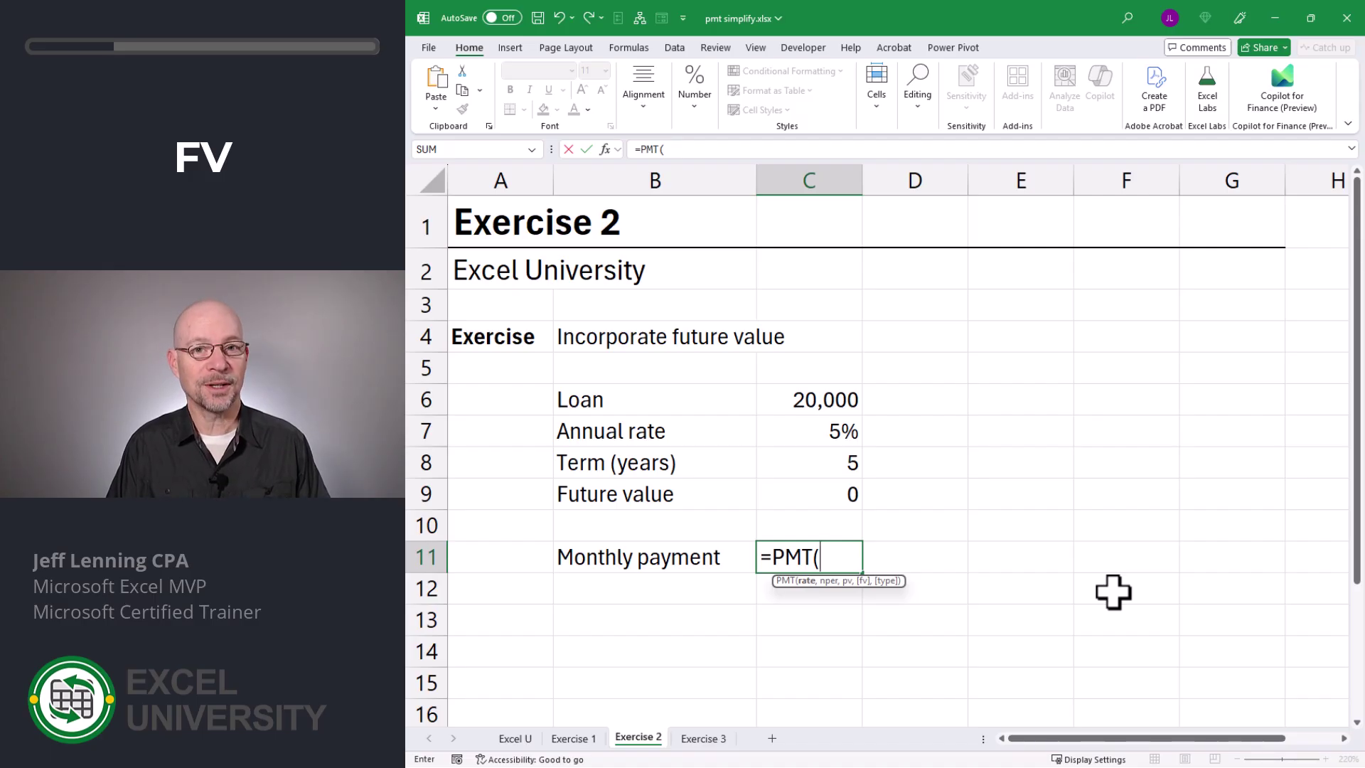
left_click(834, 432)
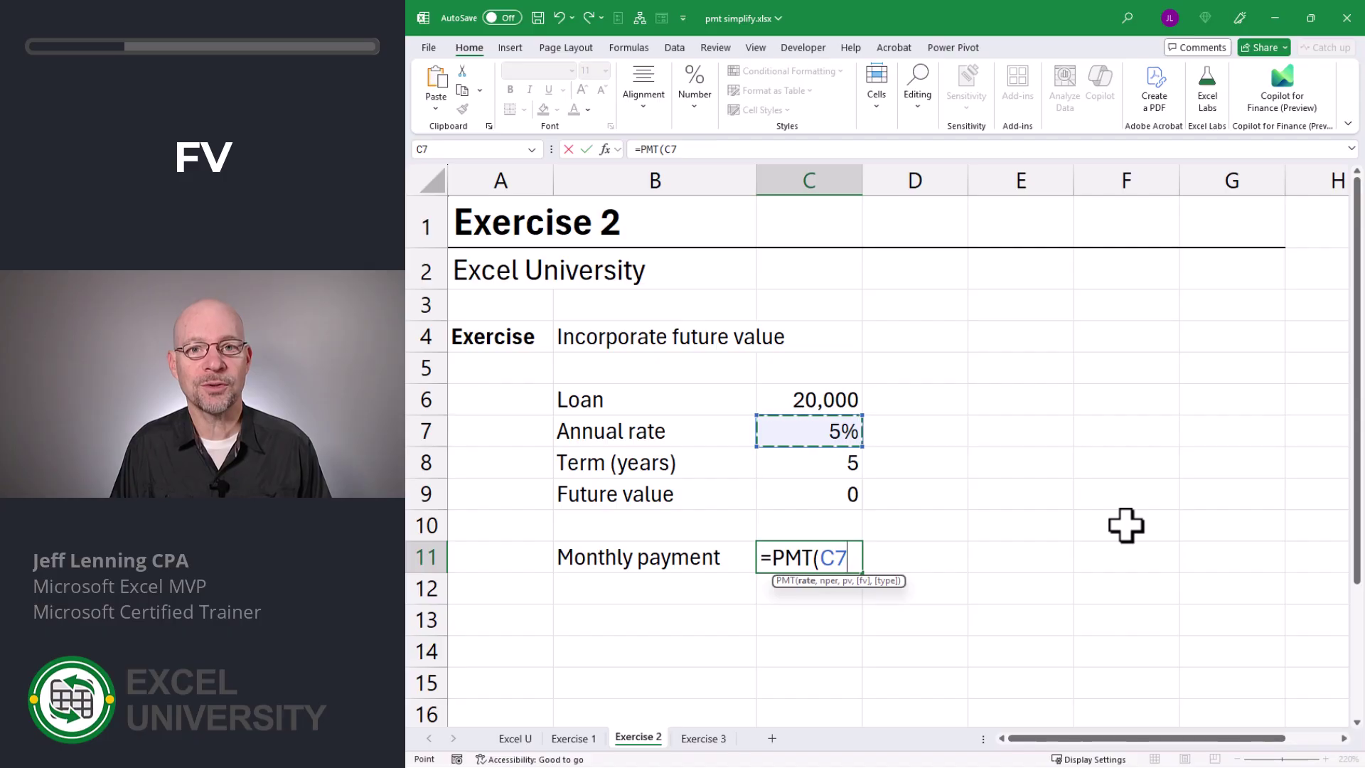
type("/12")
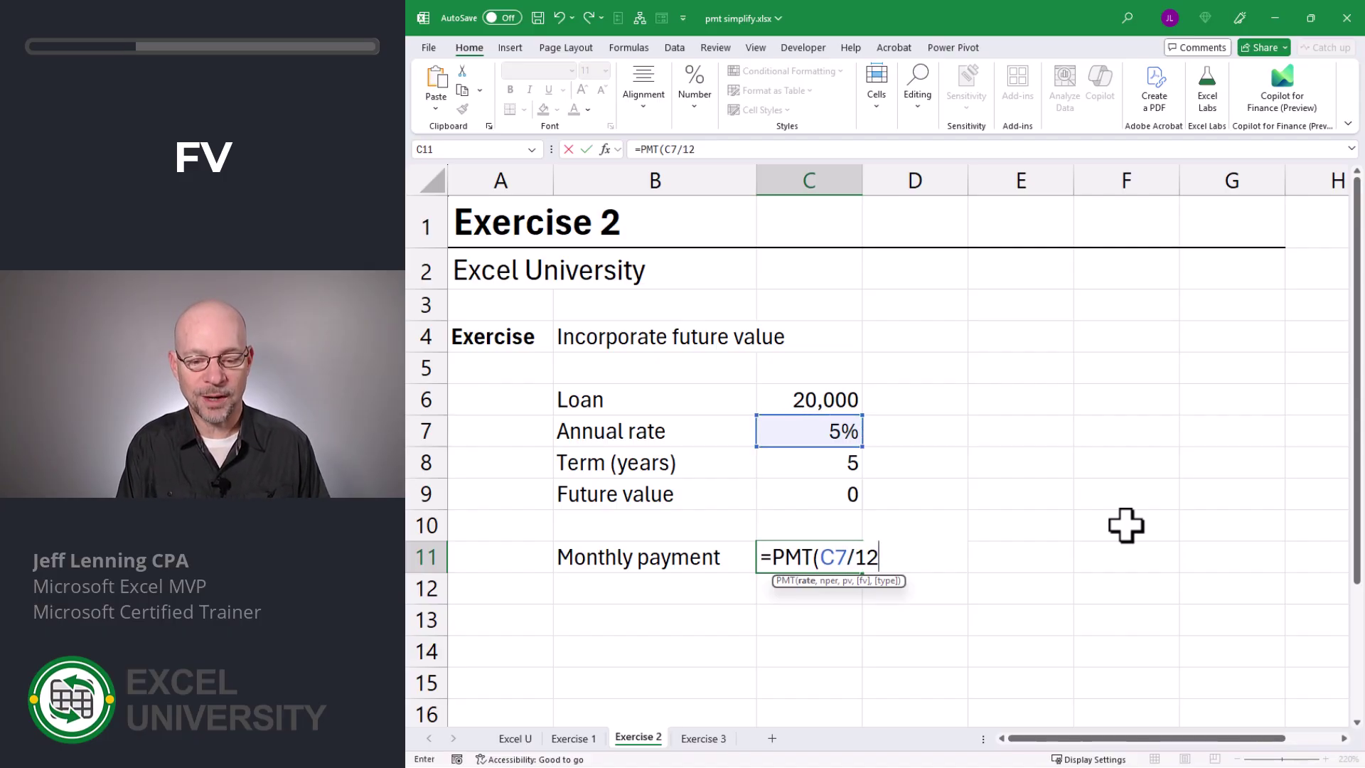
type(",")
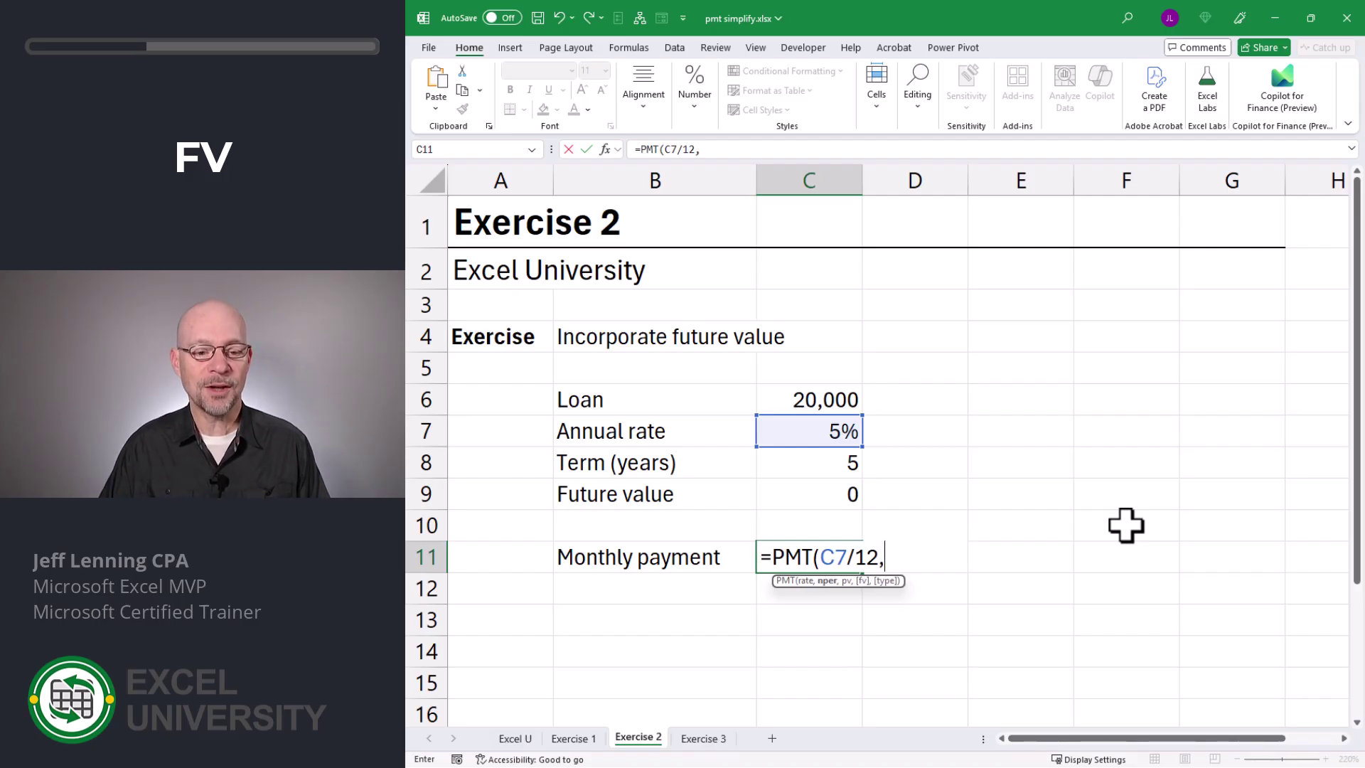
Add C8*12 as the number of periods and C6 as the present value to the C11 formula.
left_click(806, 462)
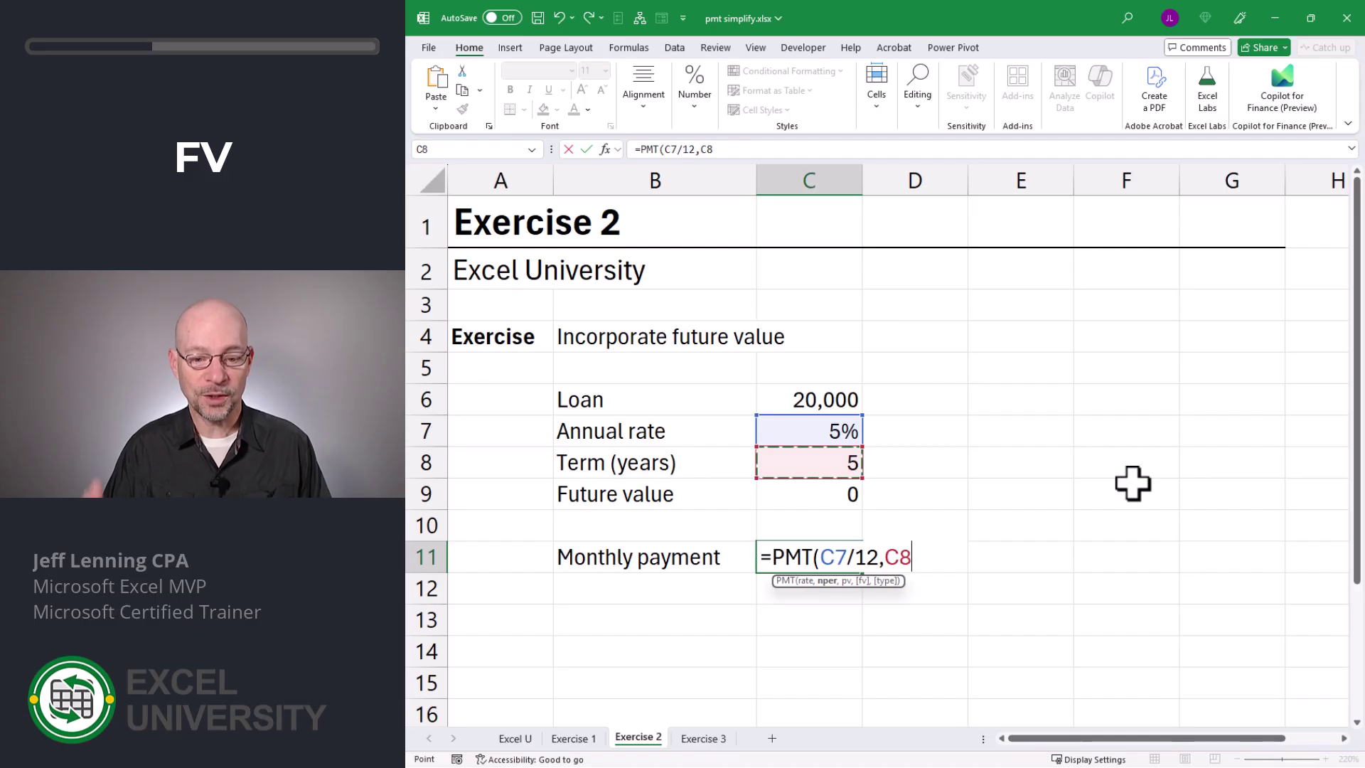
type("*1")
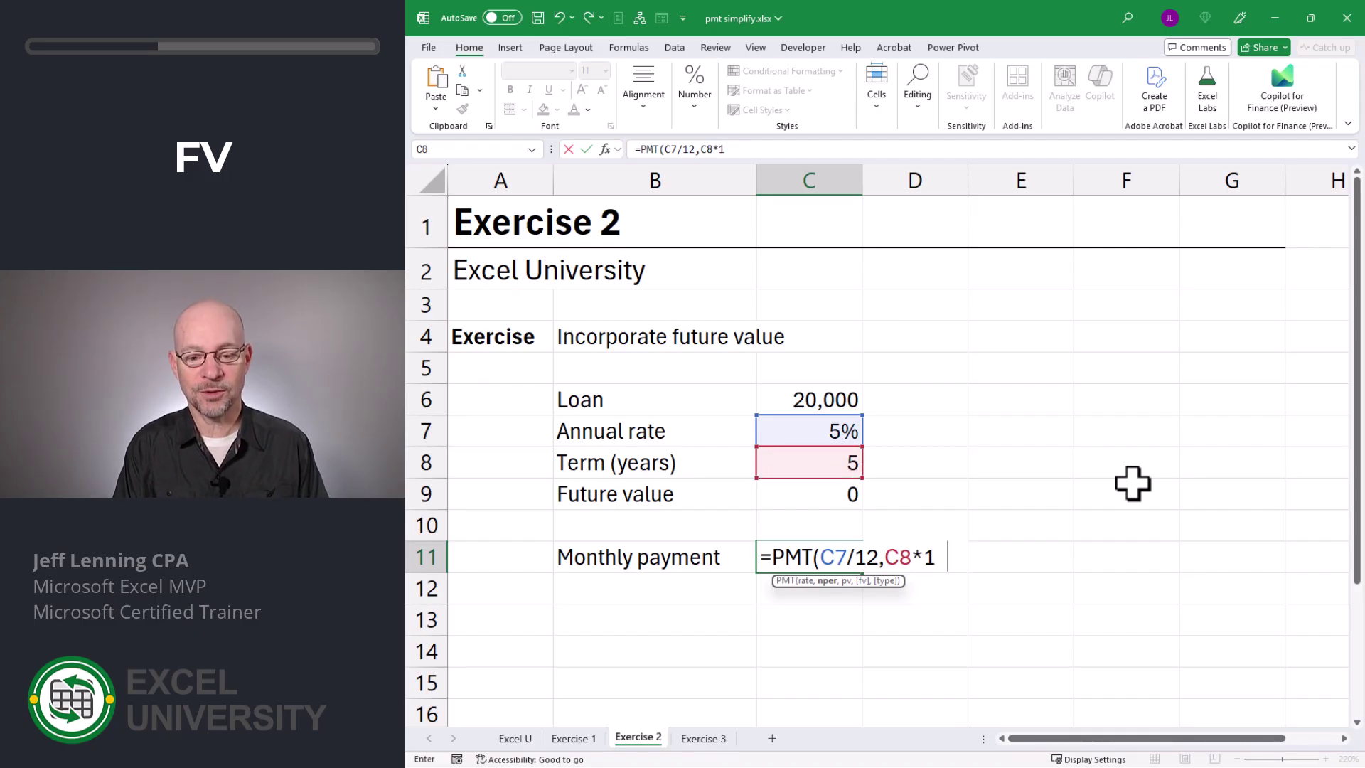
type("2,")
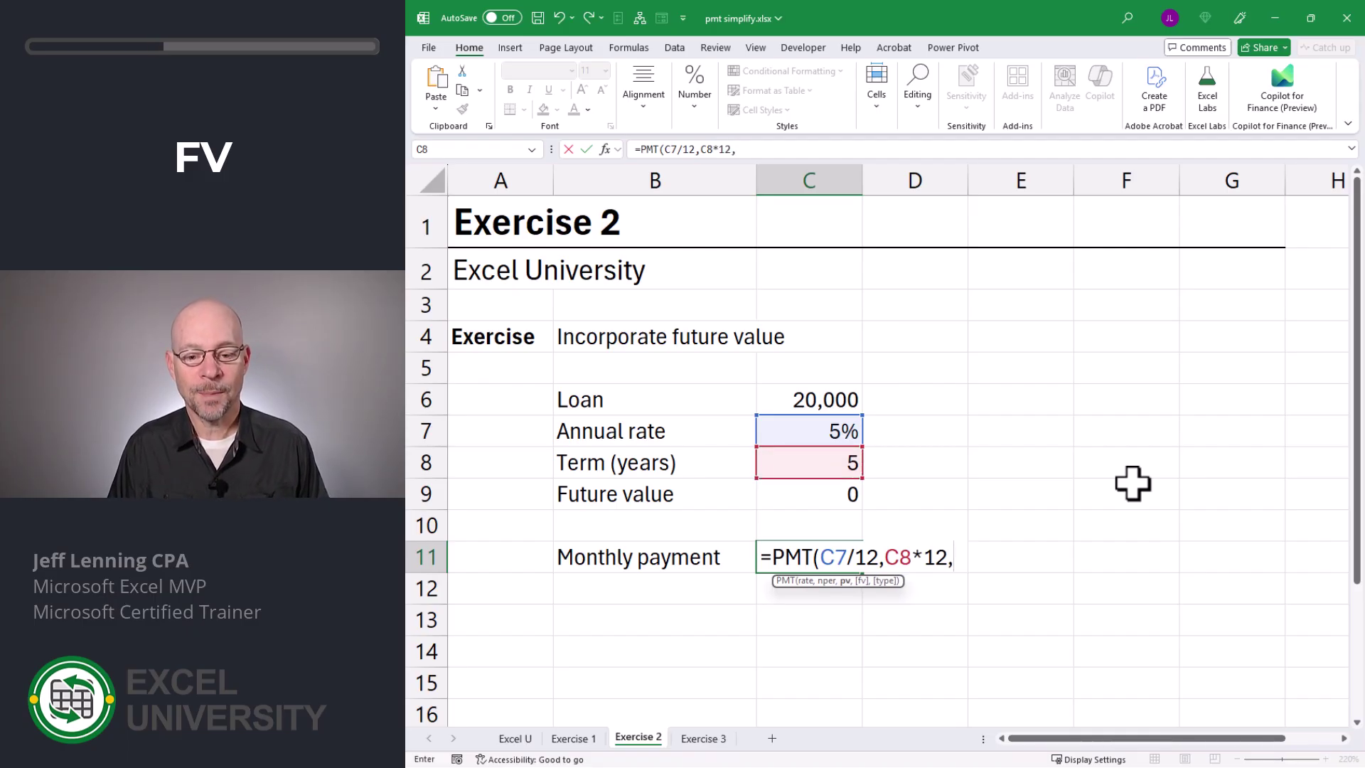
left_click(810, 399)
type(",")
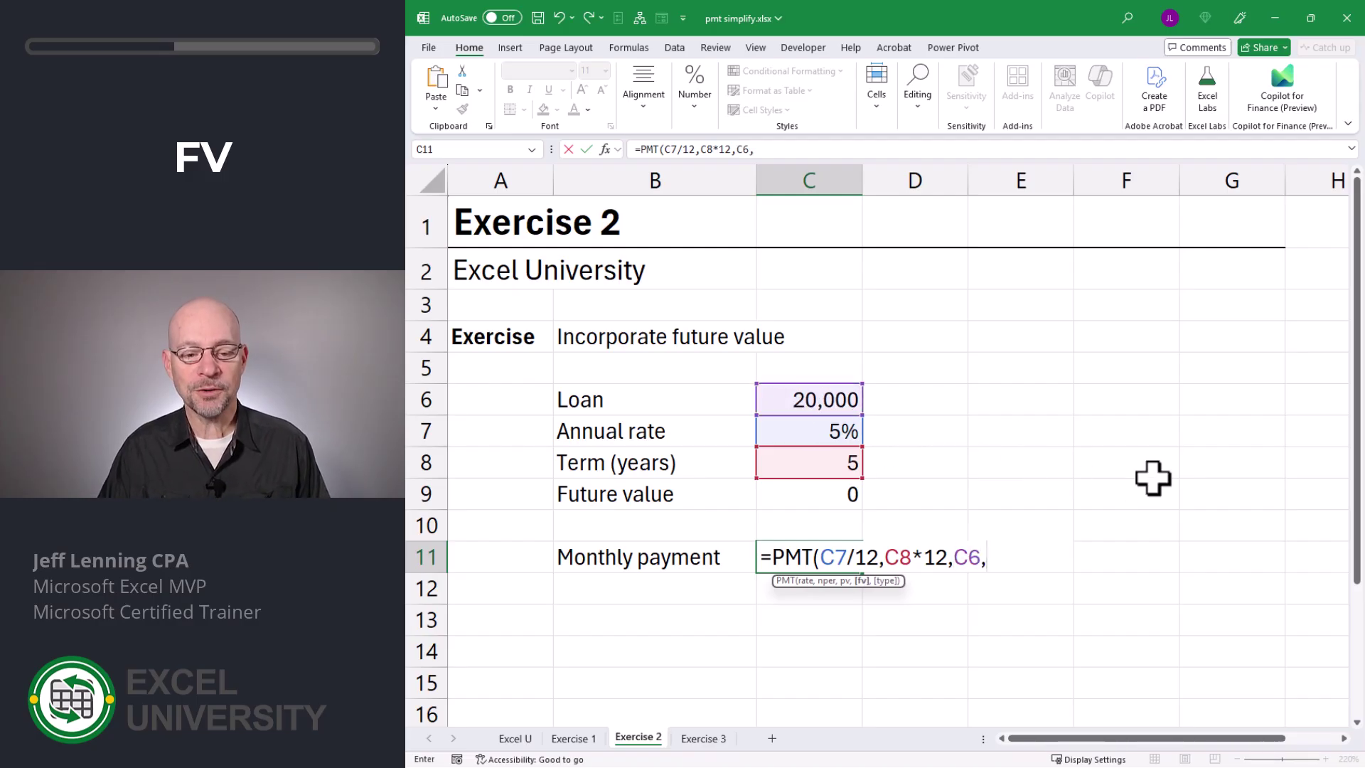
Complete the C11 PMT formula with C9 as the future value, leaving out the payment type.
left_click(808, 496)
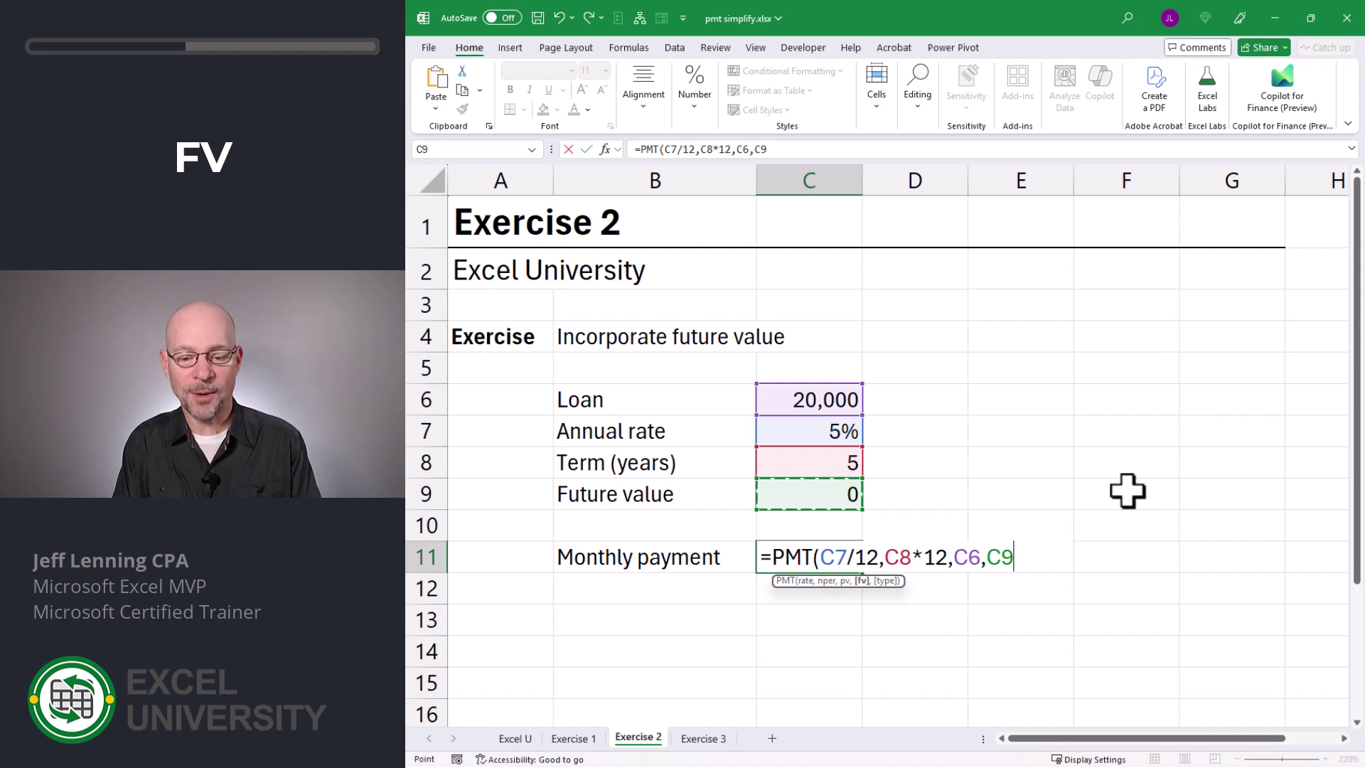
type(",")
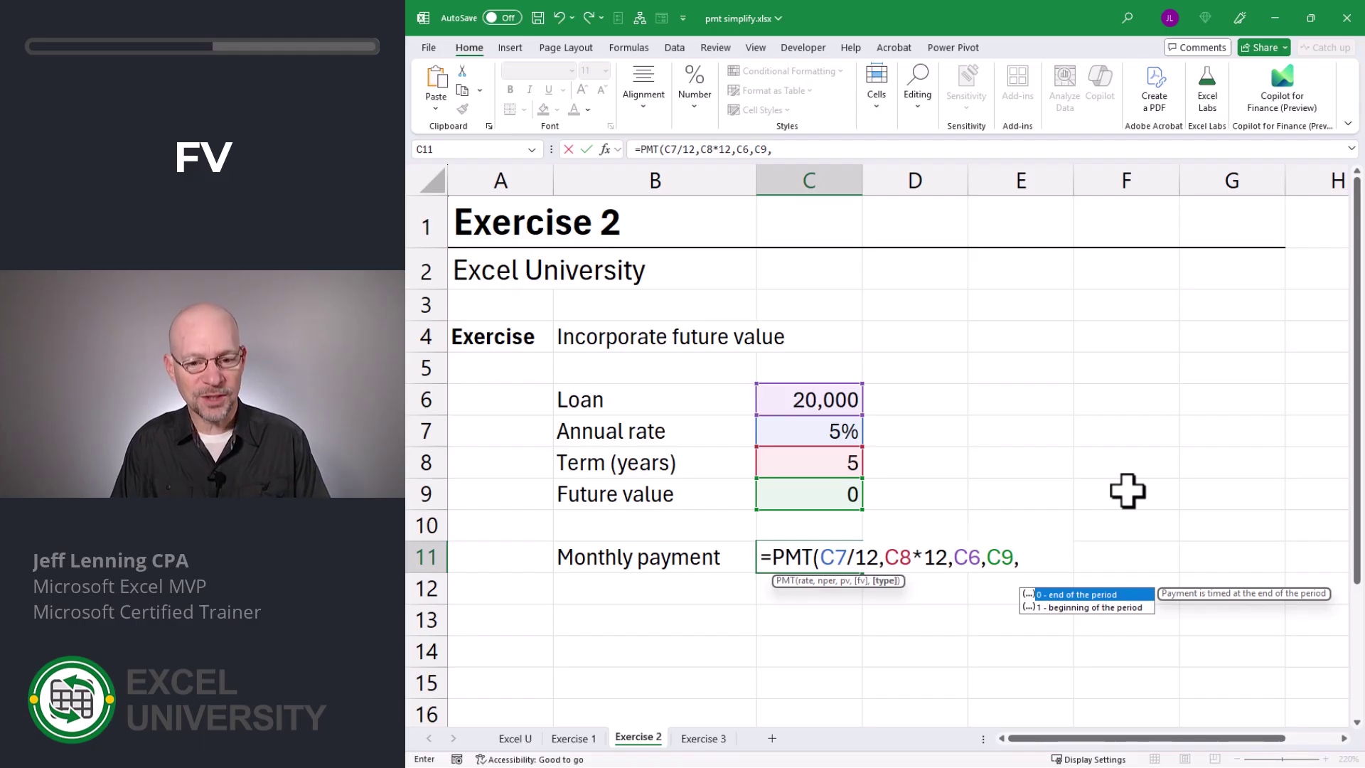
key("Down")
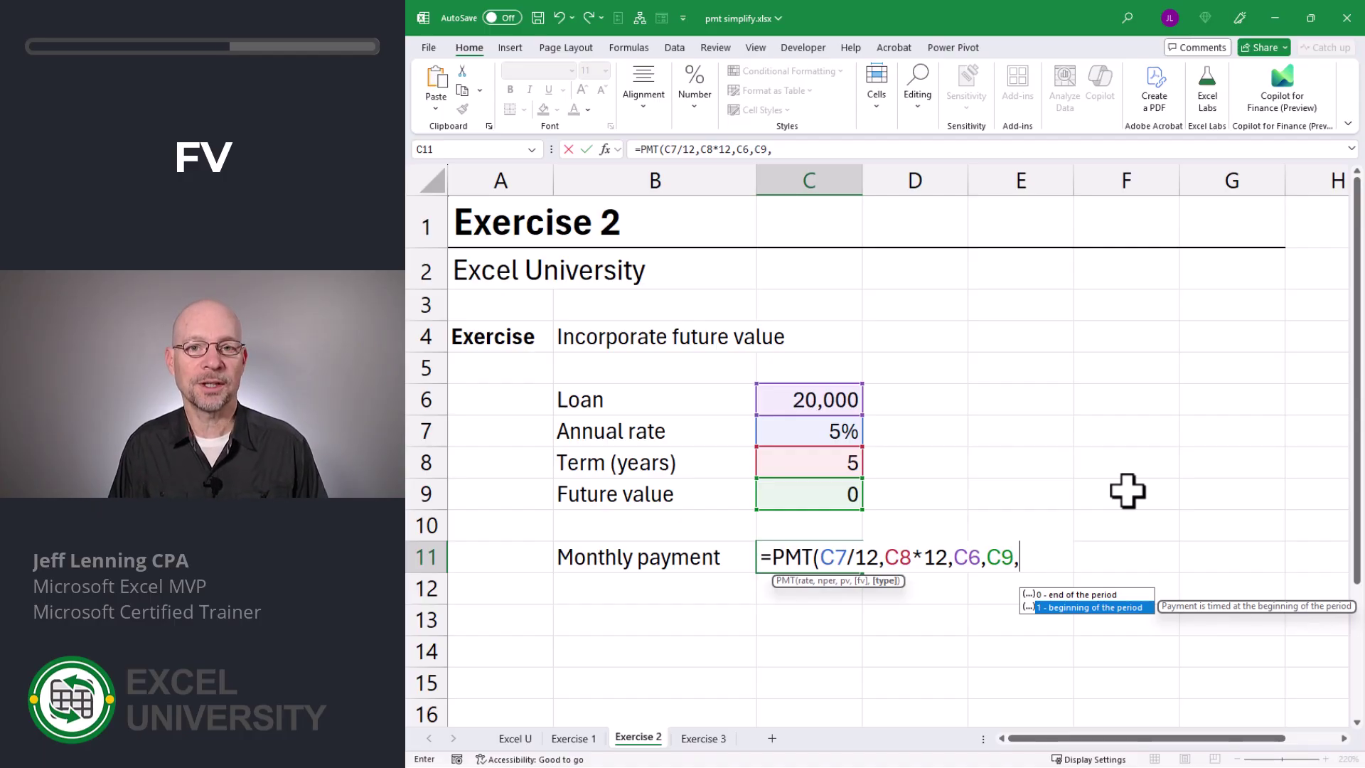
key("BackSpace")
type(")")
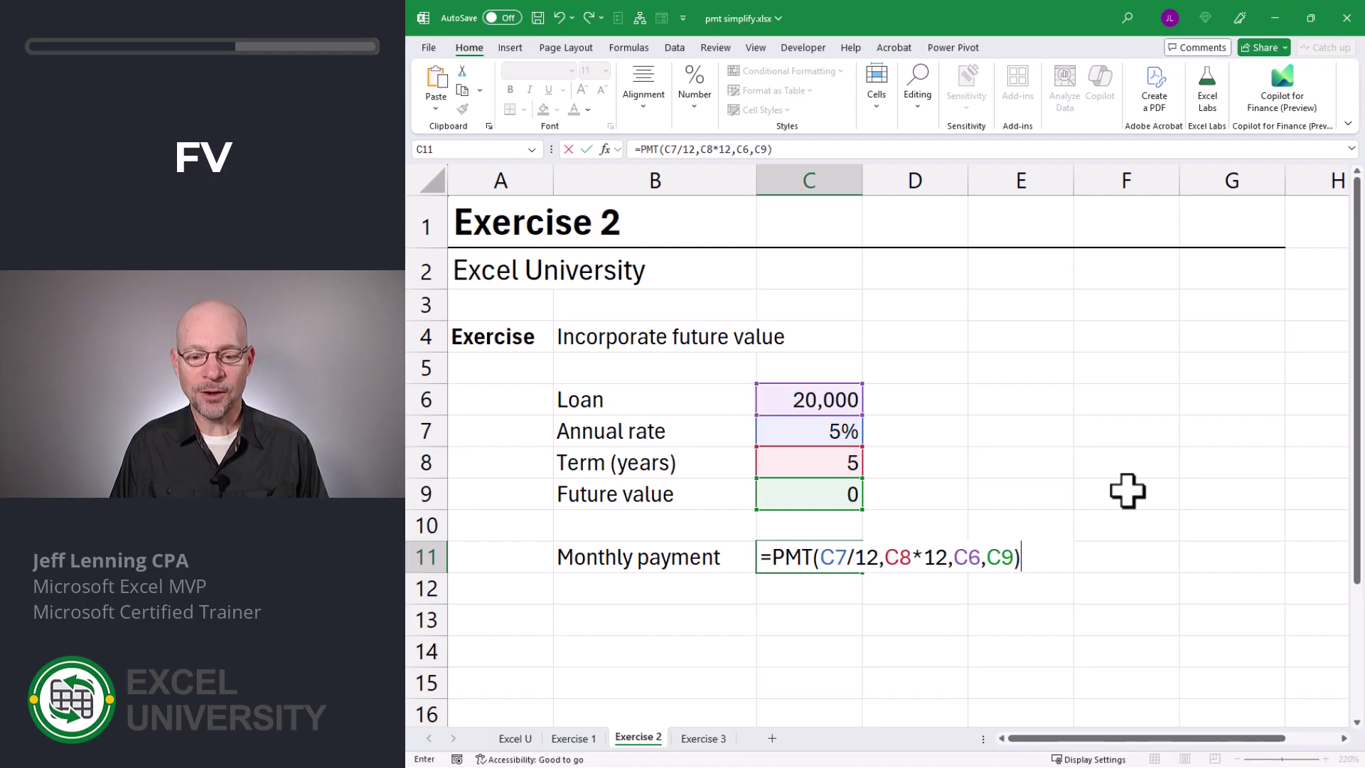
key("Return")
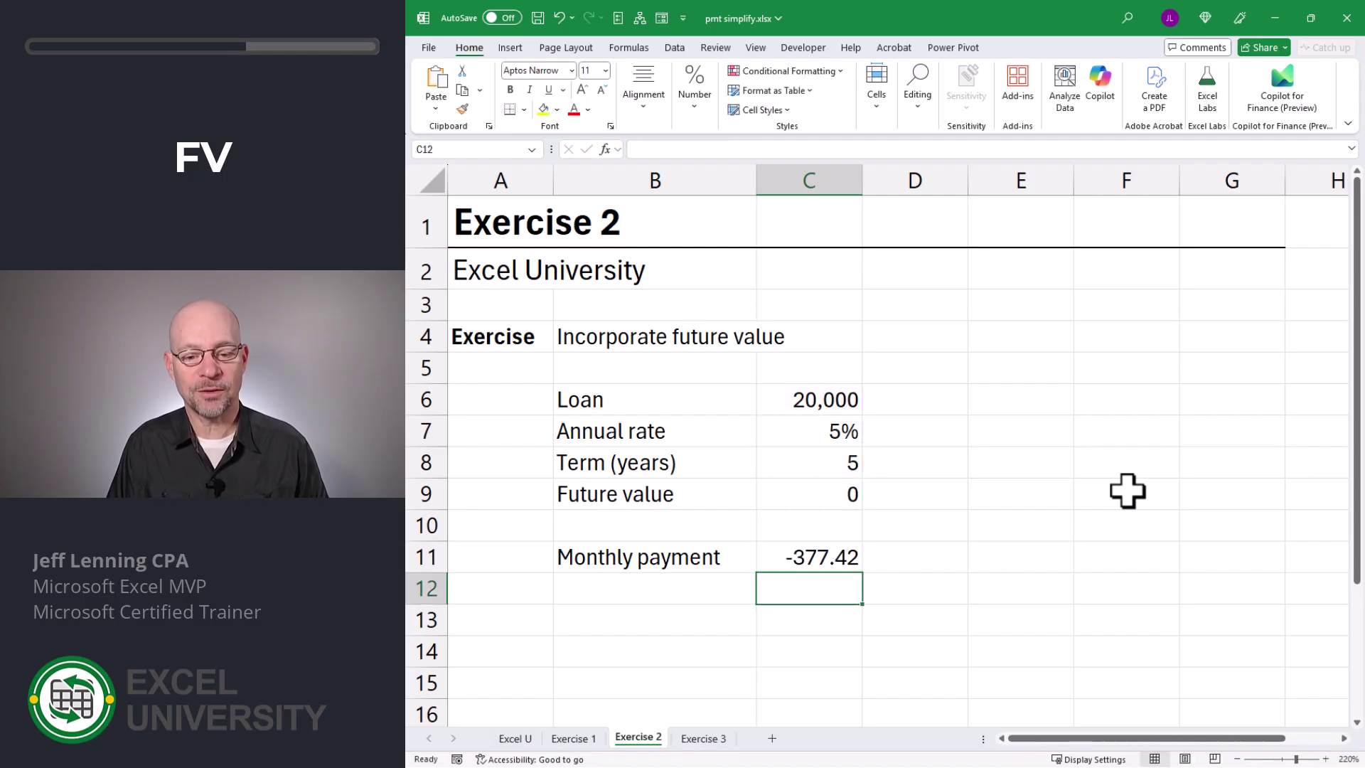
Negate the PMT function in the Monthly payment cell C11, giving =-PMT(C7/12,C8*12,C6,C9).
key("Up")
key("F2")
key("Home")
key("Right")
type("-")
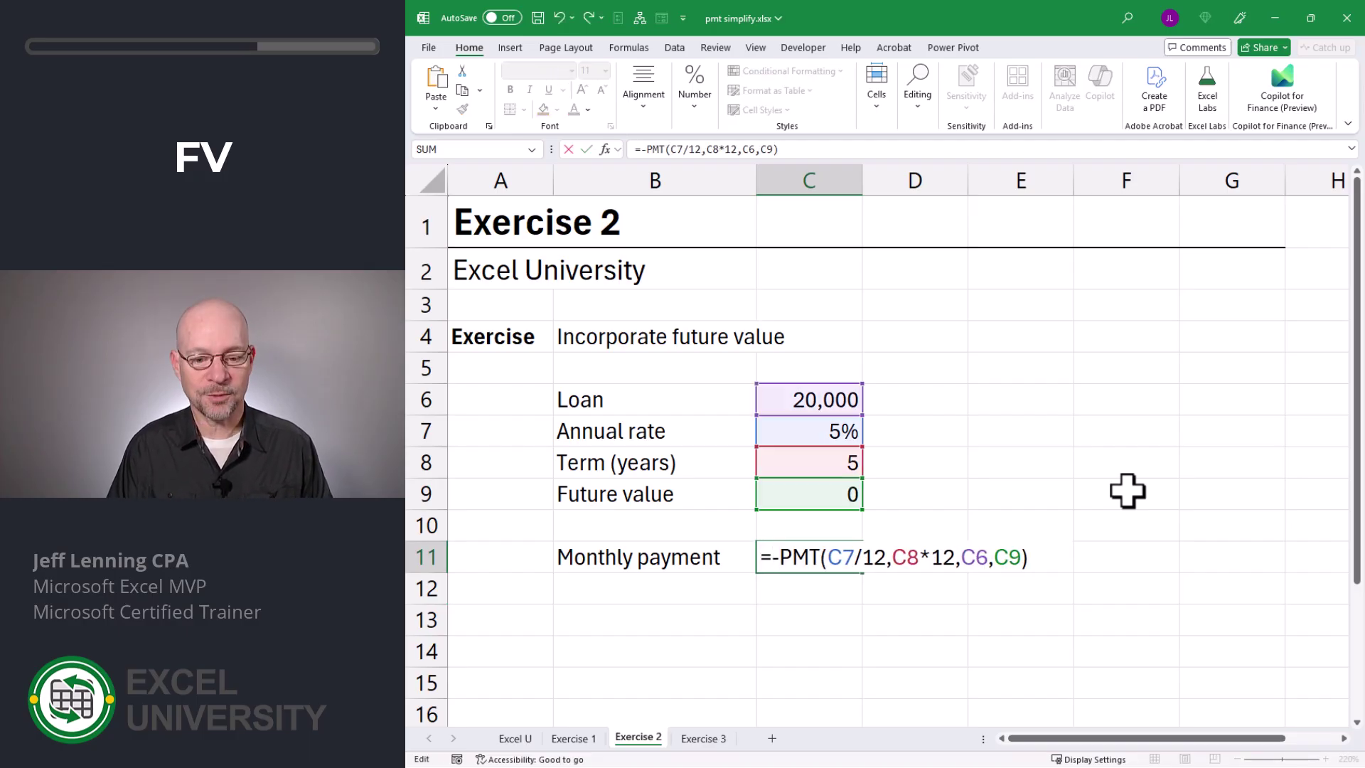
key("Return")
Set the Future value in C9 of Exercise 2 to 5000.
key("Up")
key("Up")
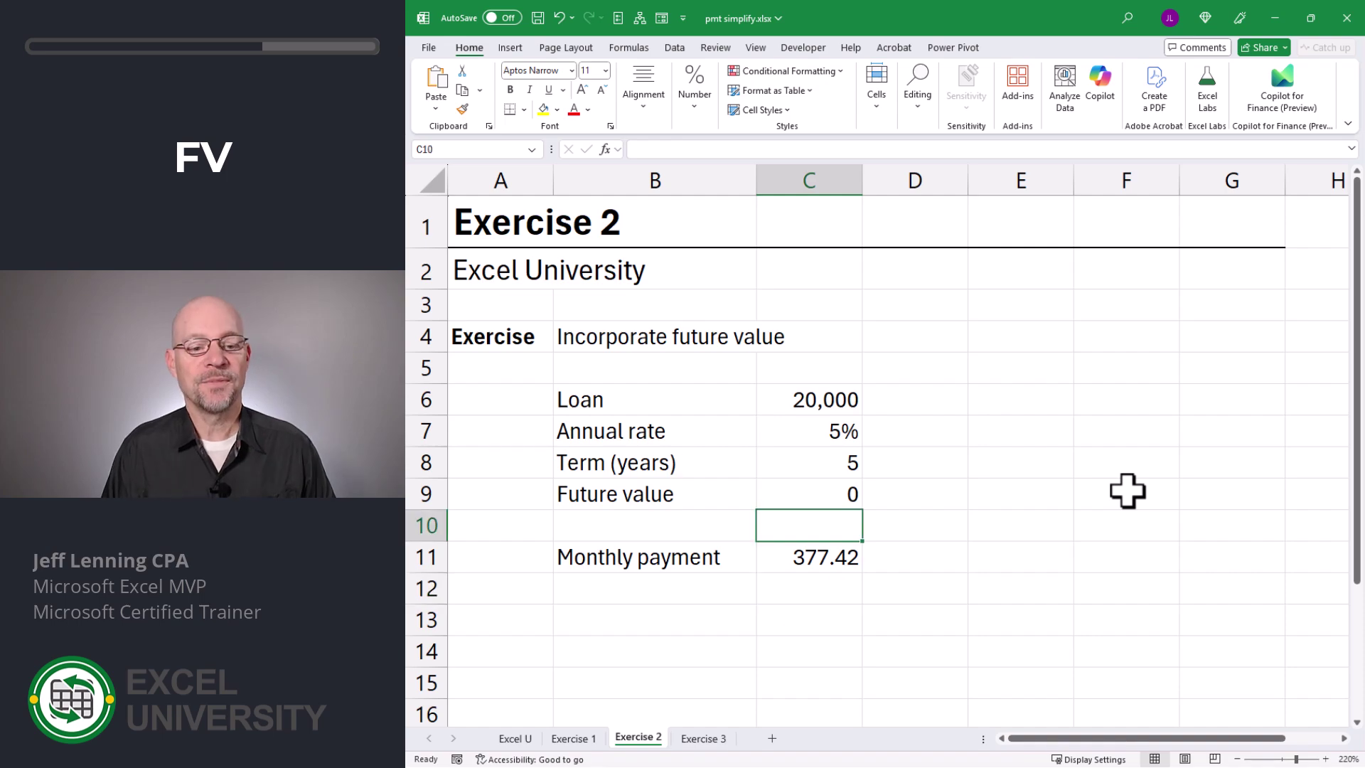
key("Up")
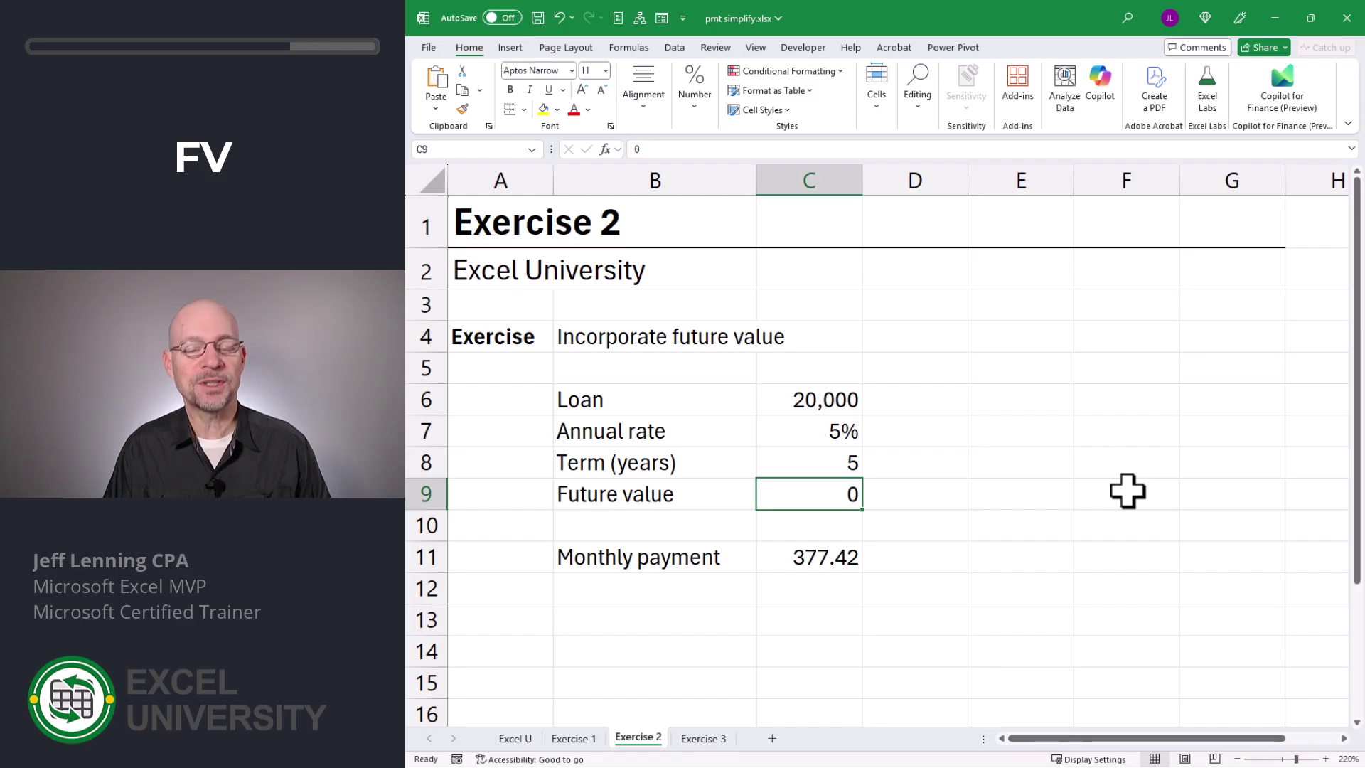
type("5000")
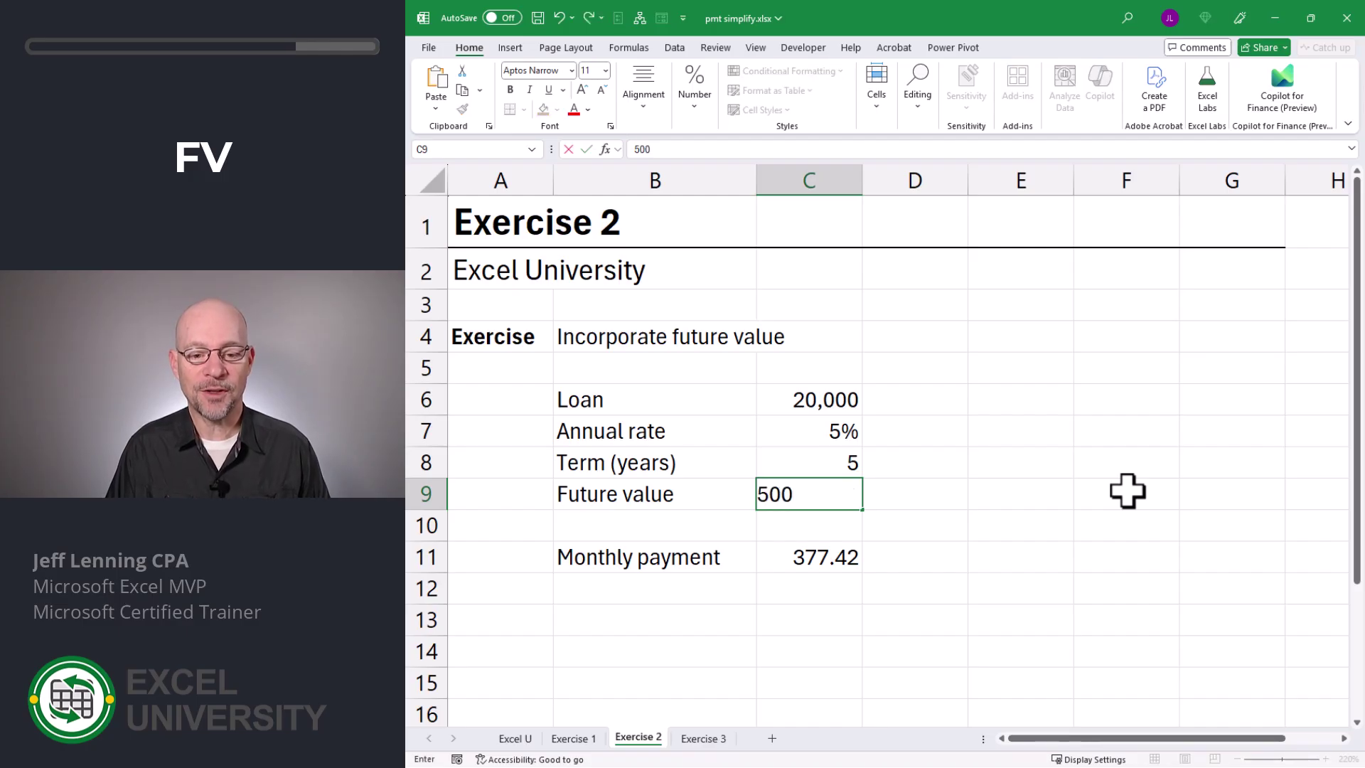
key("Return")
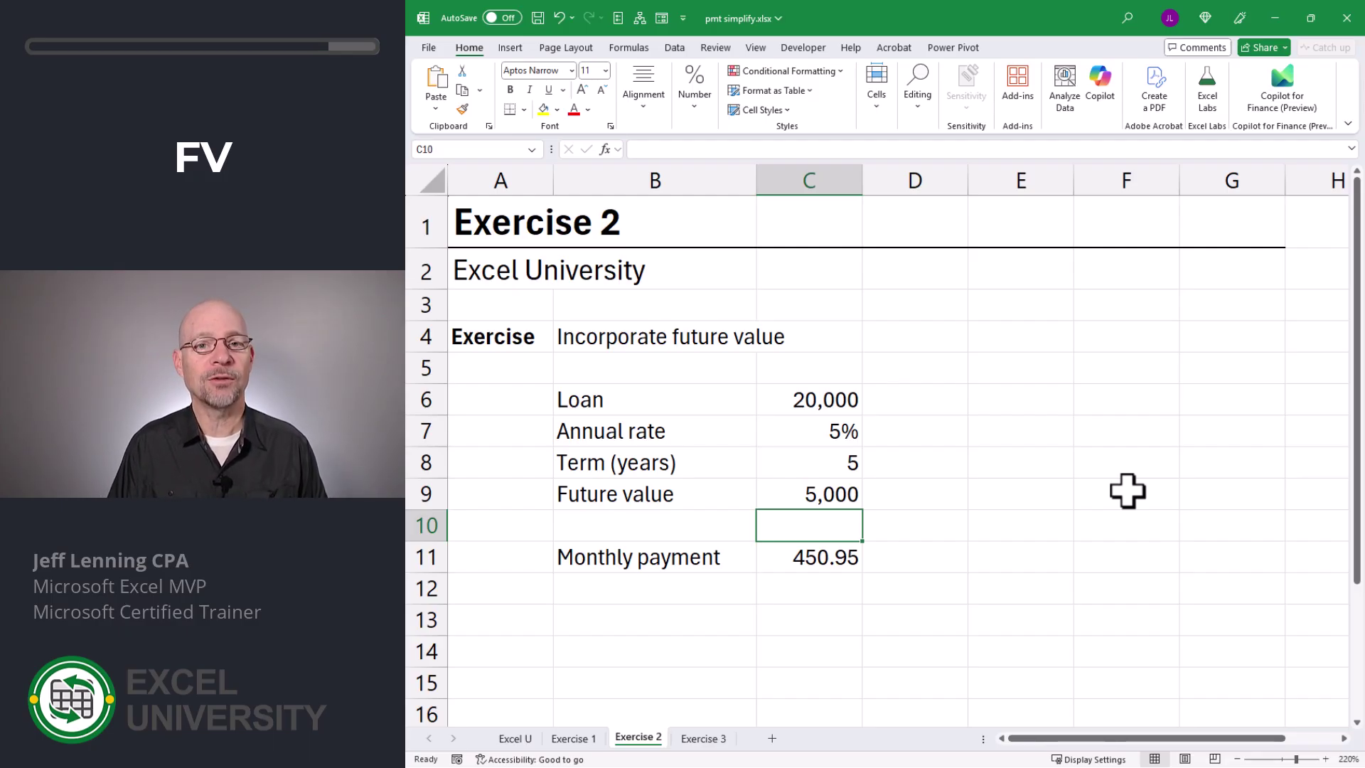
Make the Future value in C9 negative, as -5000, and select the Monthly payment cell C11.
key("Up")
key("F2")
key("Home")
type("-")
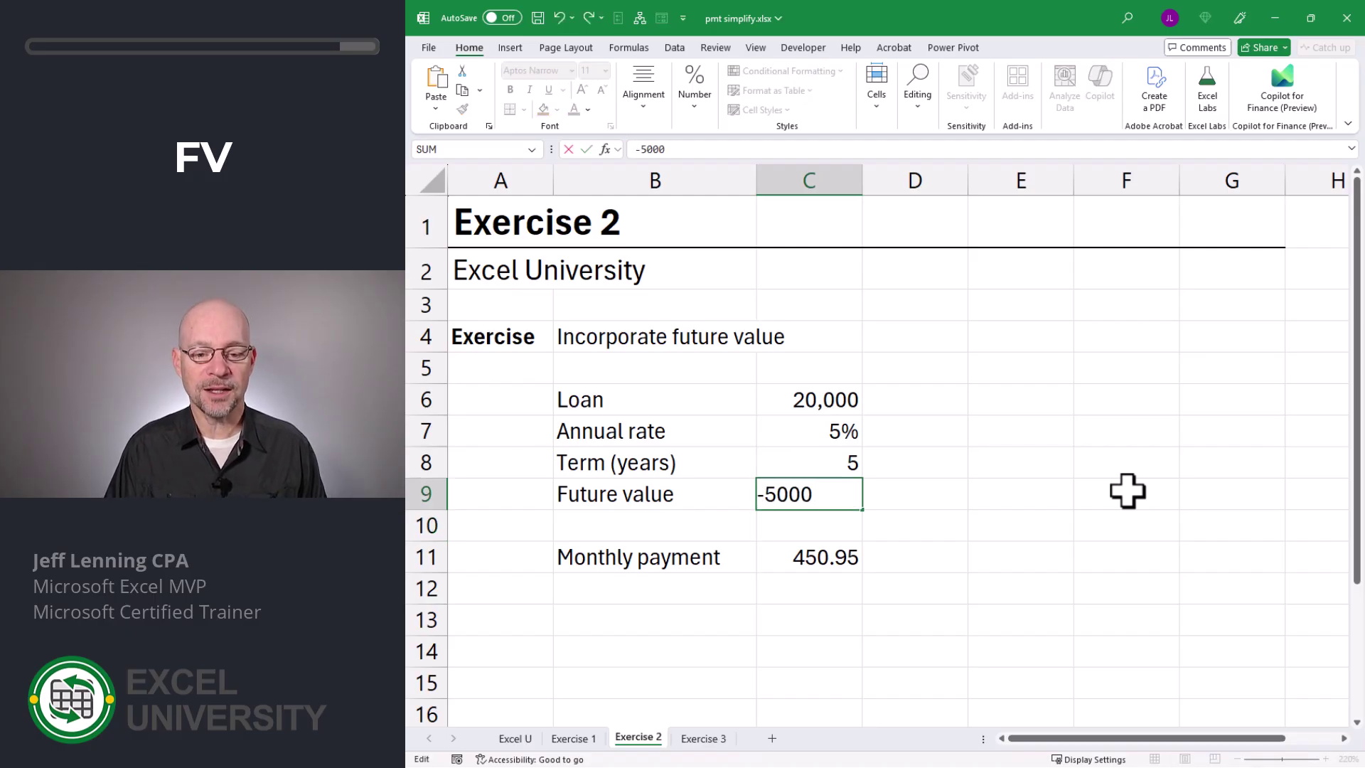
key("Return")
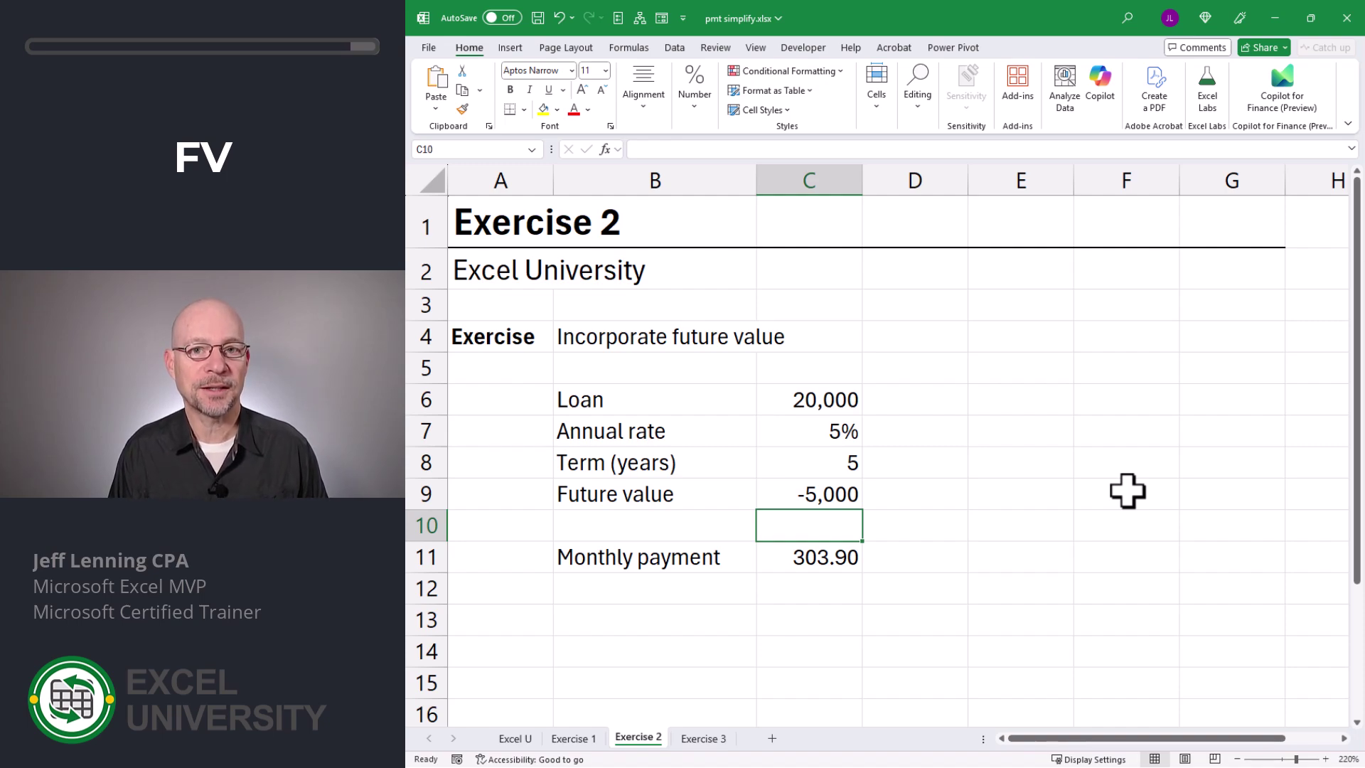
key("Down")
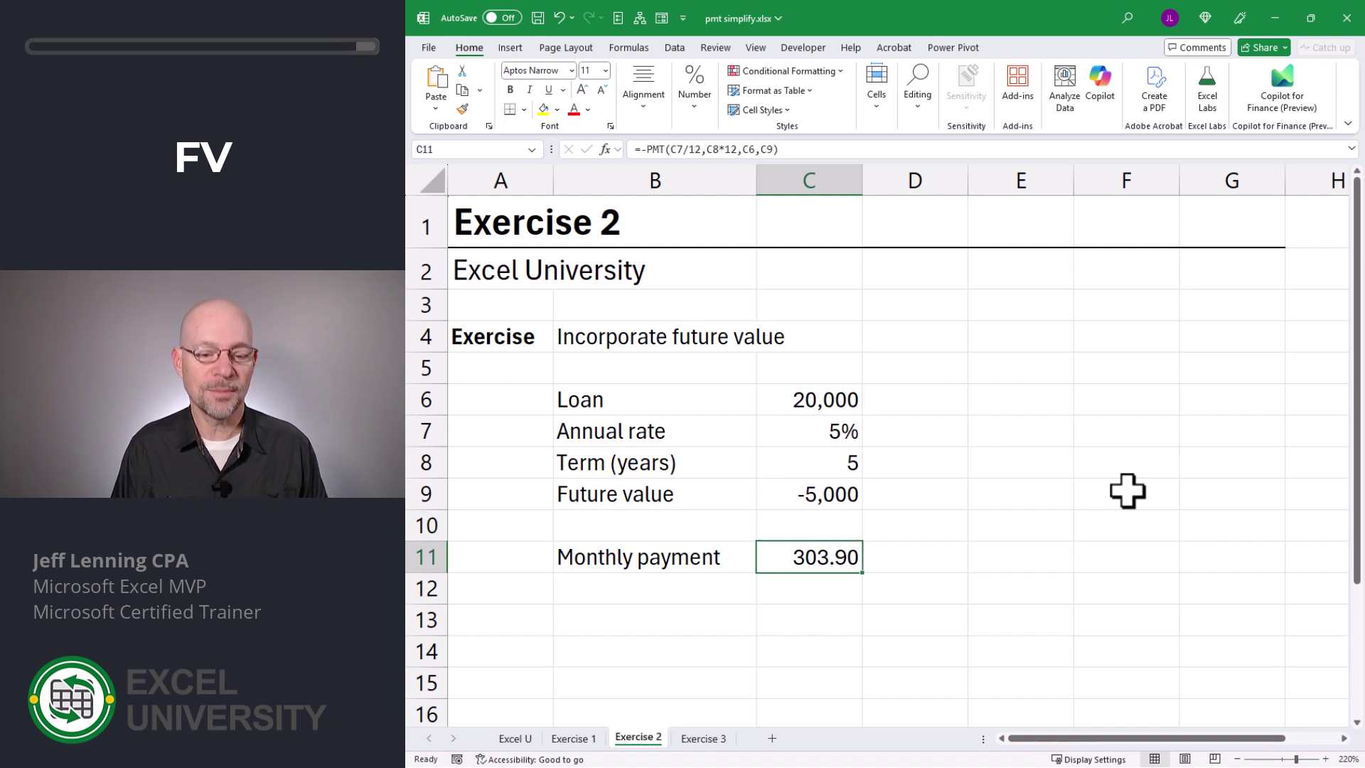
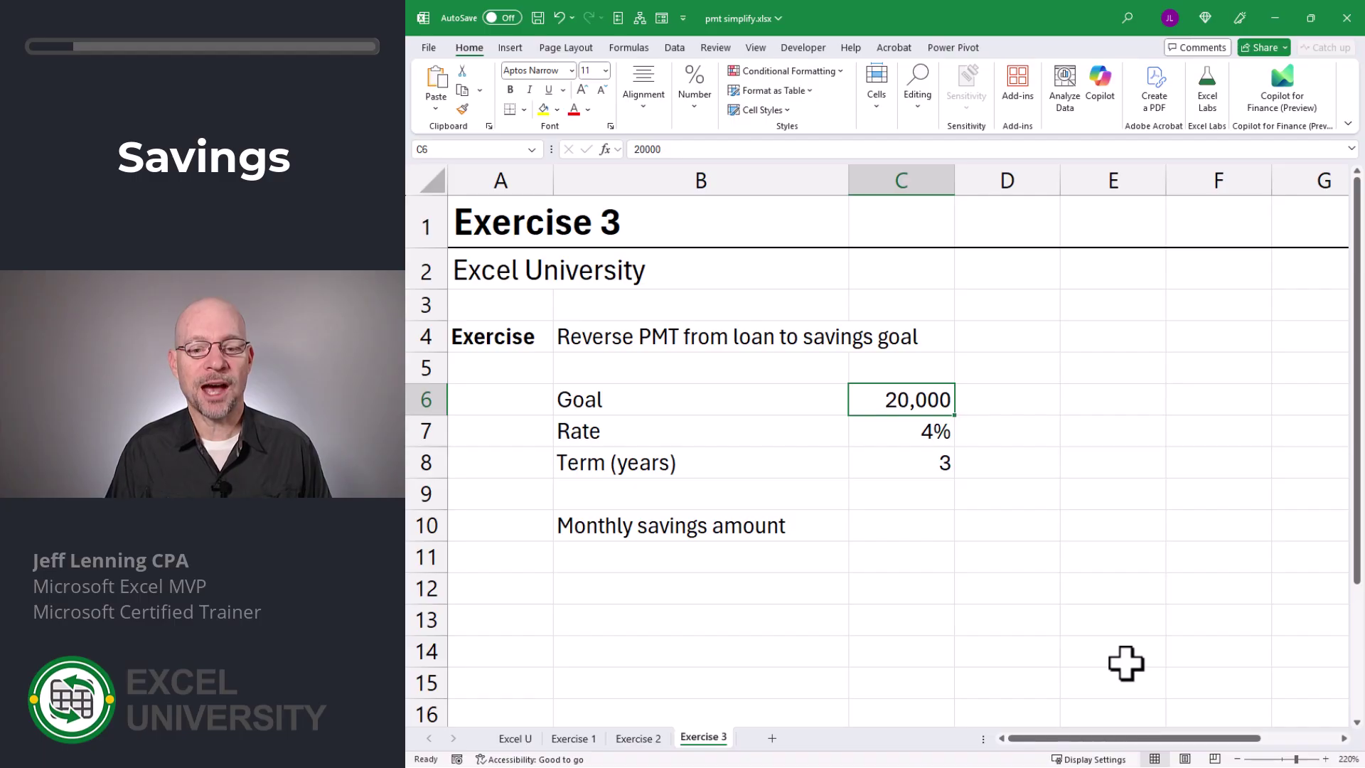
Start a PMT formula in the Monthly savings amount cell C10 of Exercise 3 with C7/12 as the rate.
key("Down")
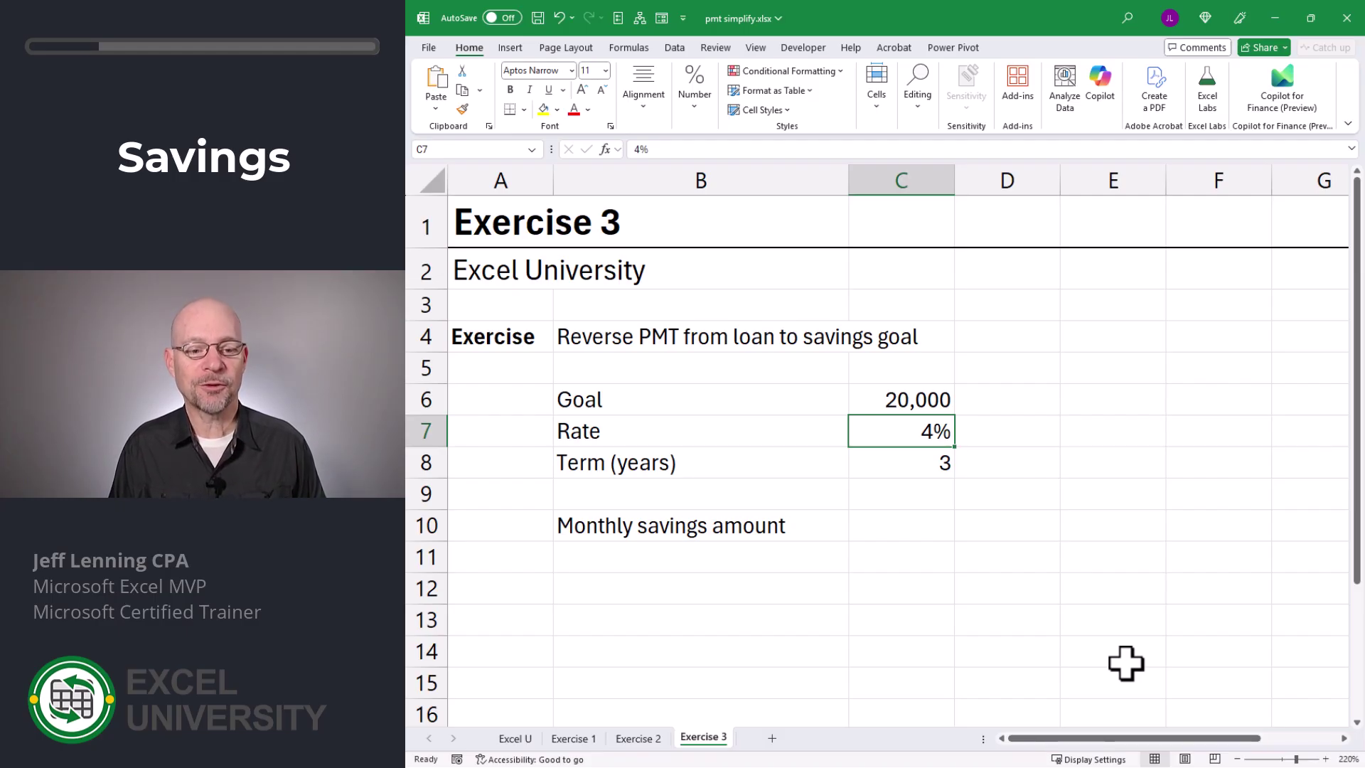
key("Down")
key("Down")
key("Down")
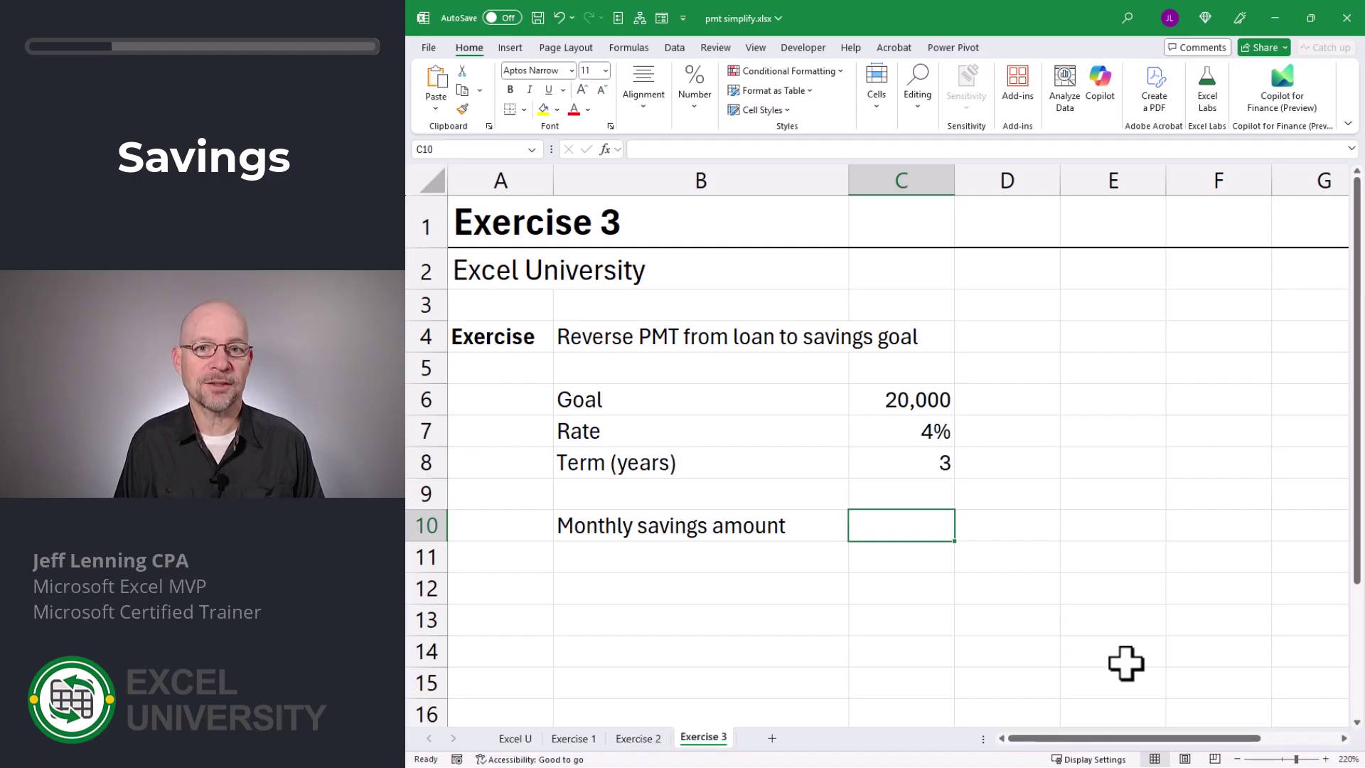
key("F2")
type("=pmt")
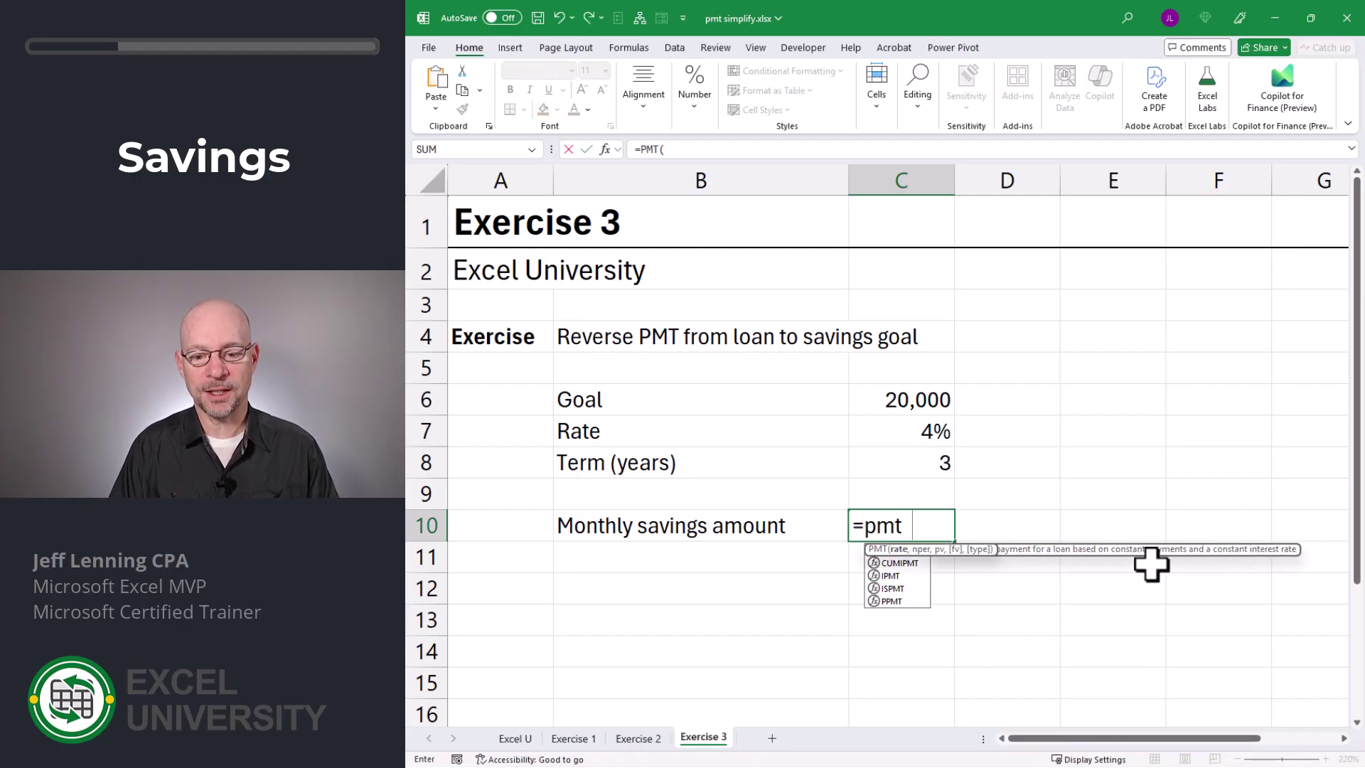
key("Tab")
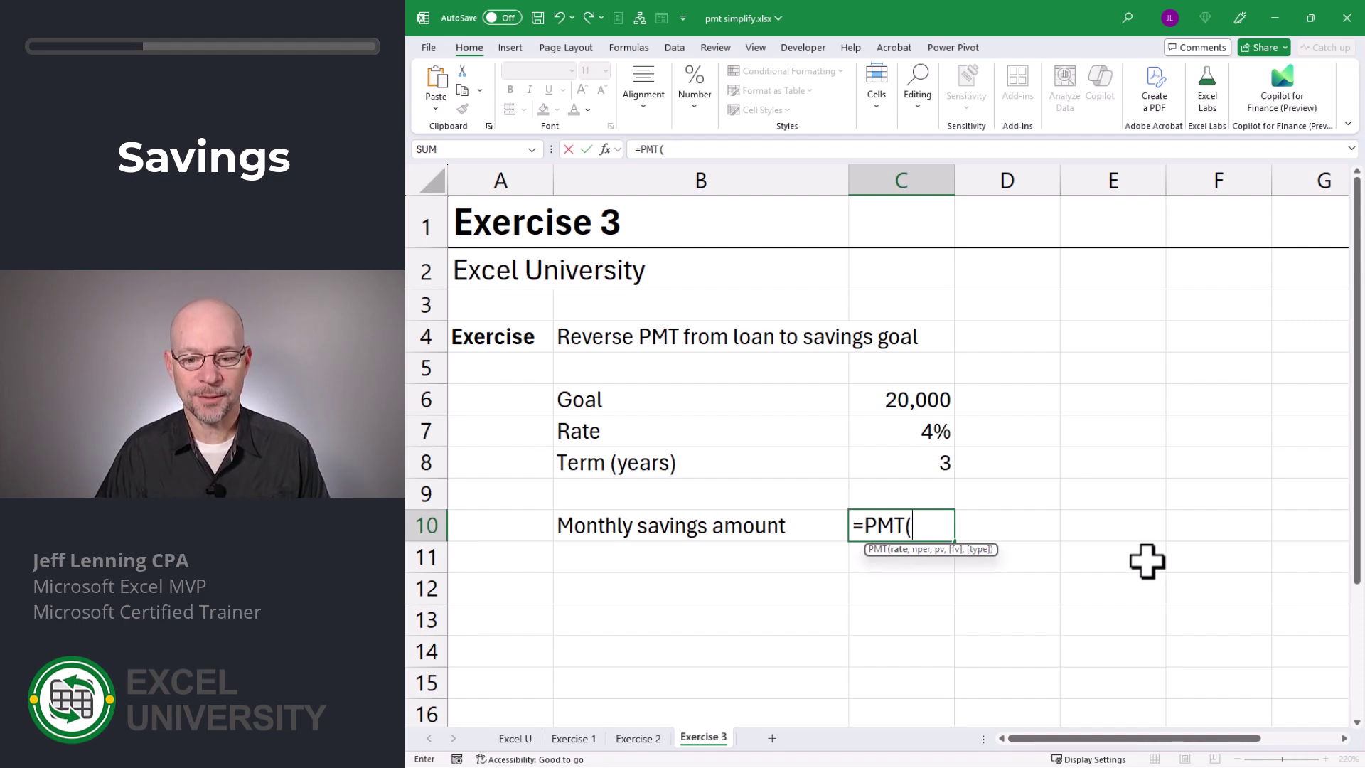
left_click(921, 442)
type("/")
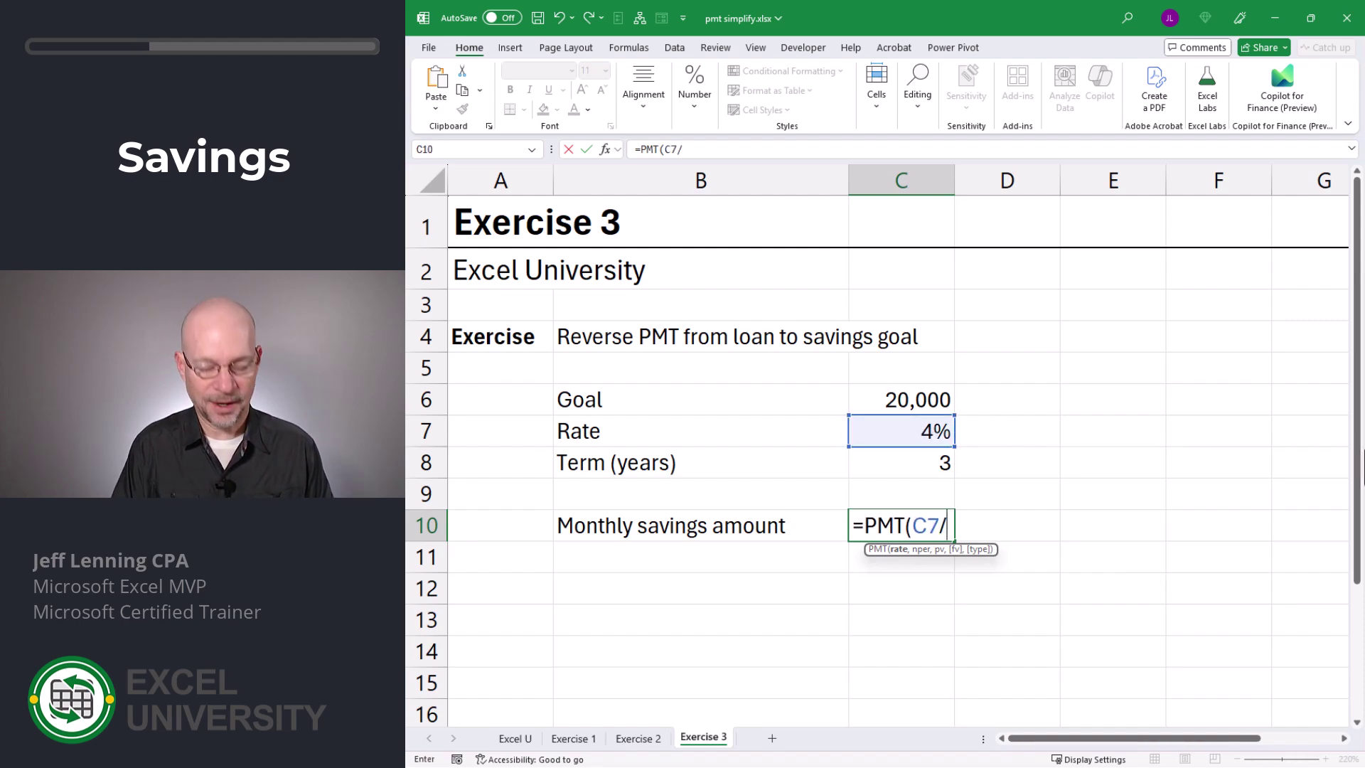
type("12,")
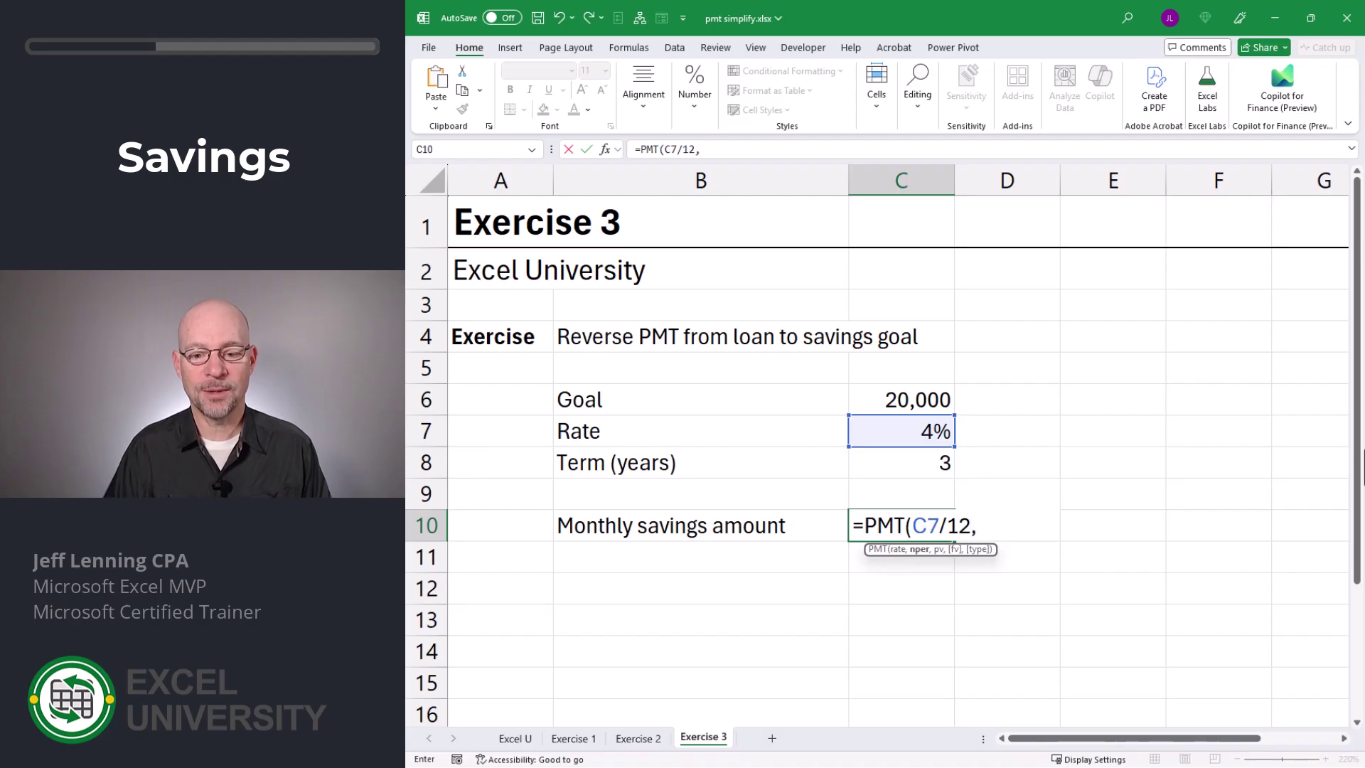
Add C8*12 as the number of periods and 0 as the present value to the C10 formula.
left_click(908, 463)
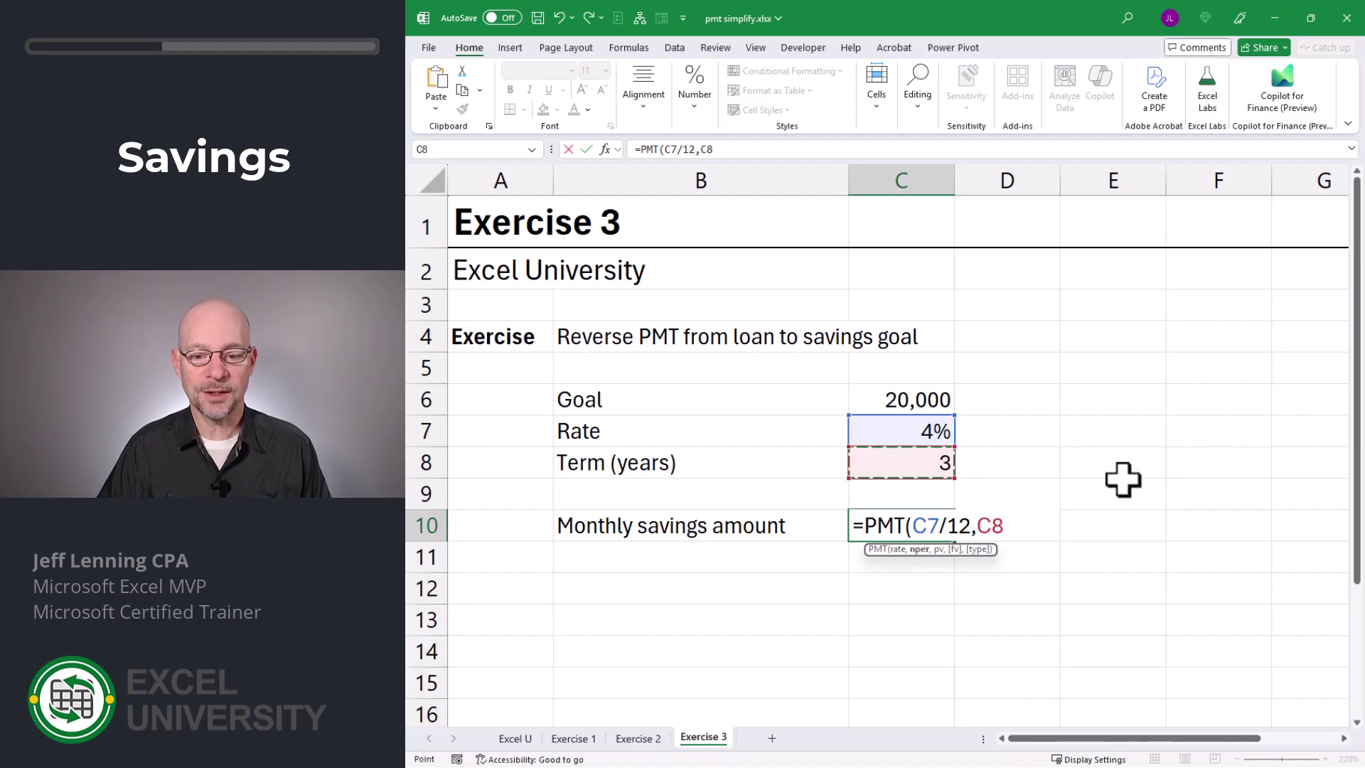
type("*12")
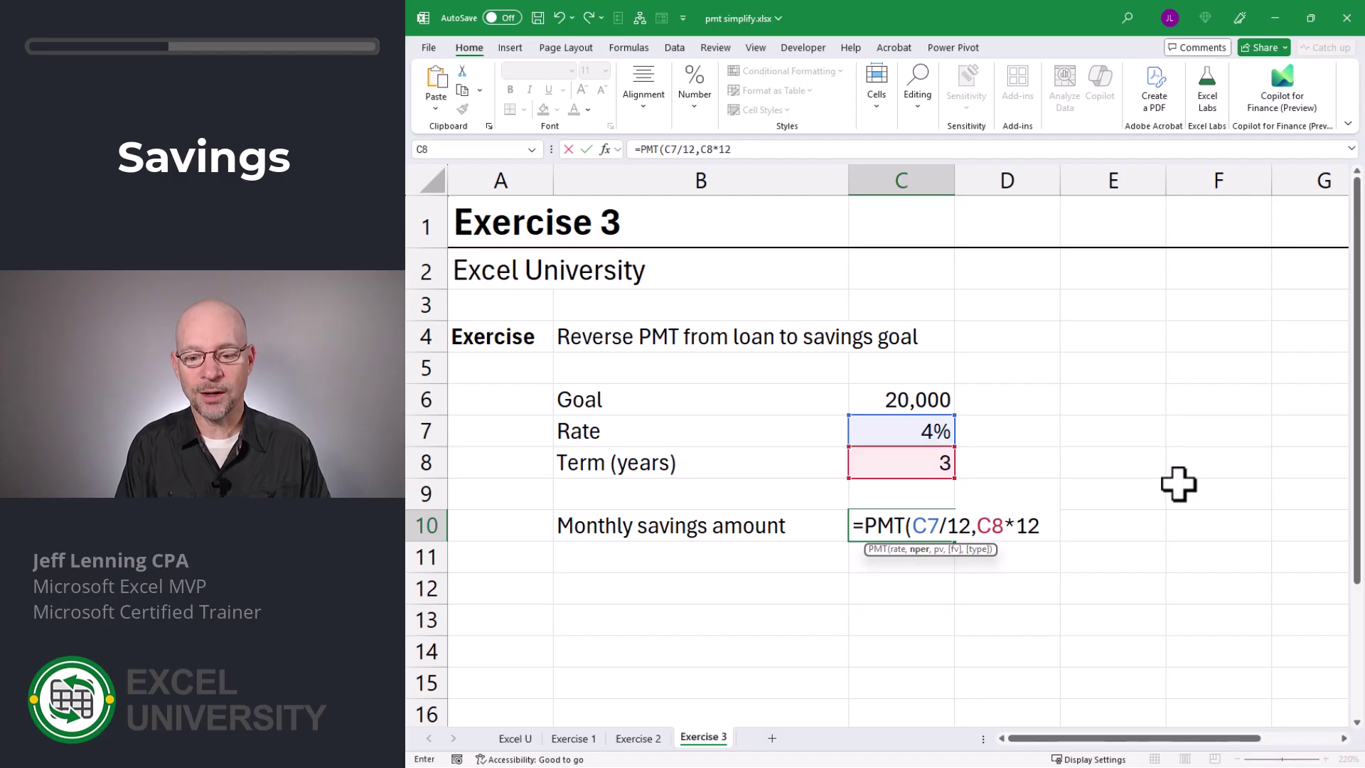
type(",")
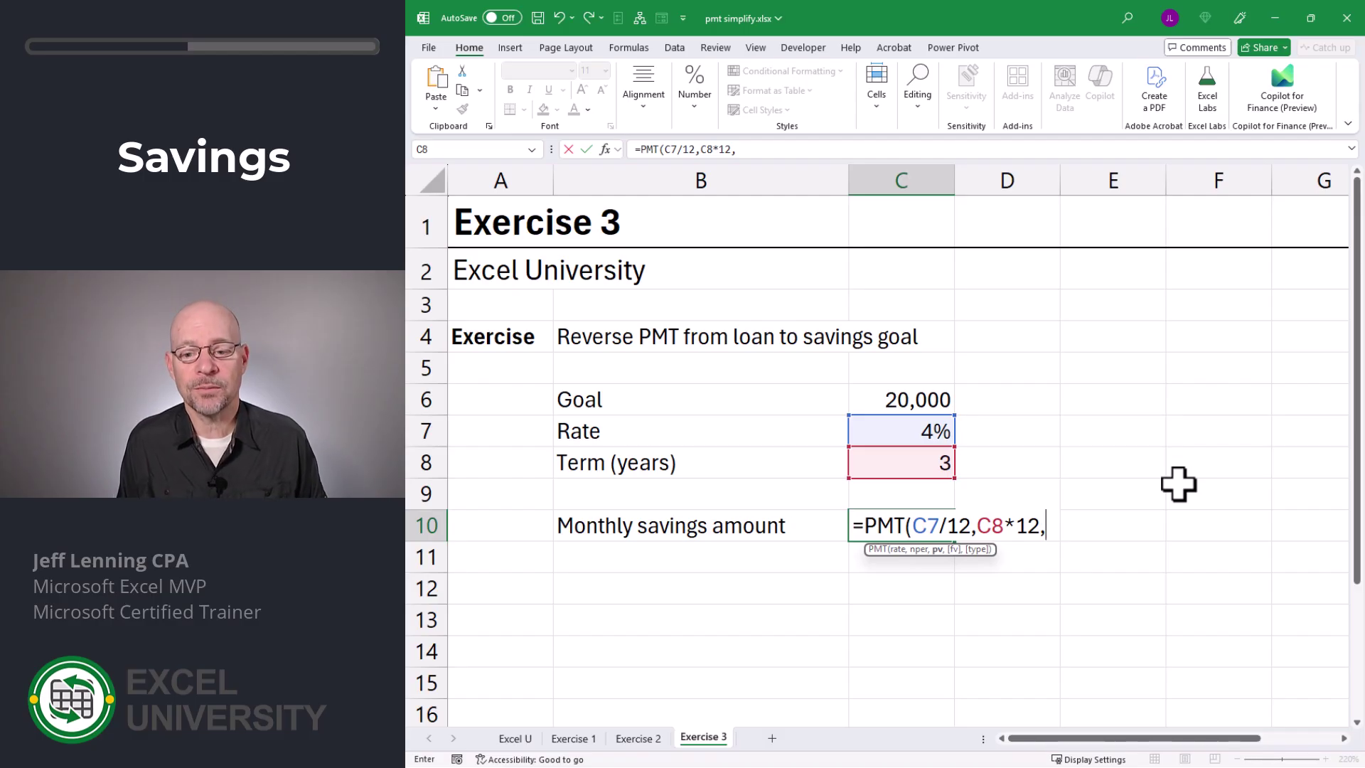
type("0,")
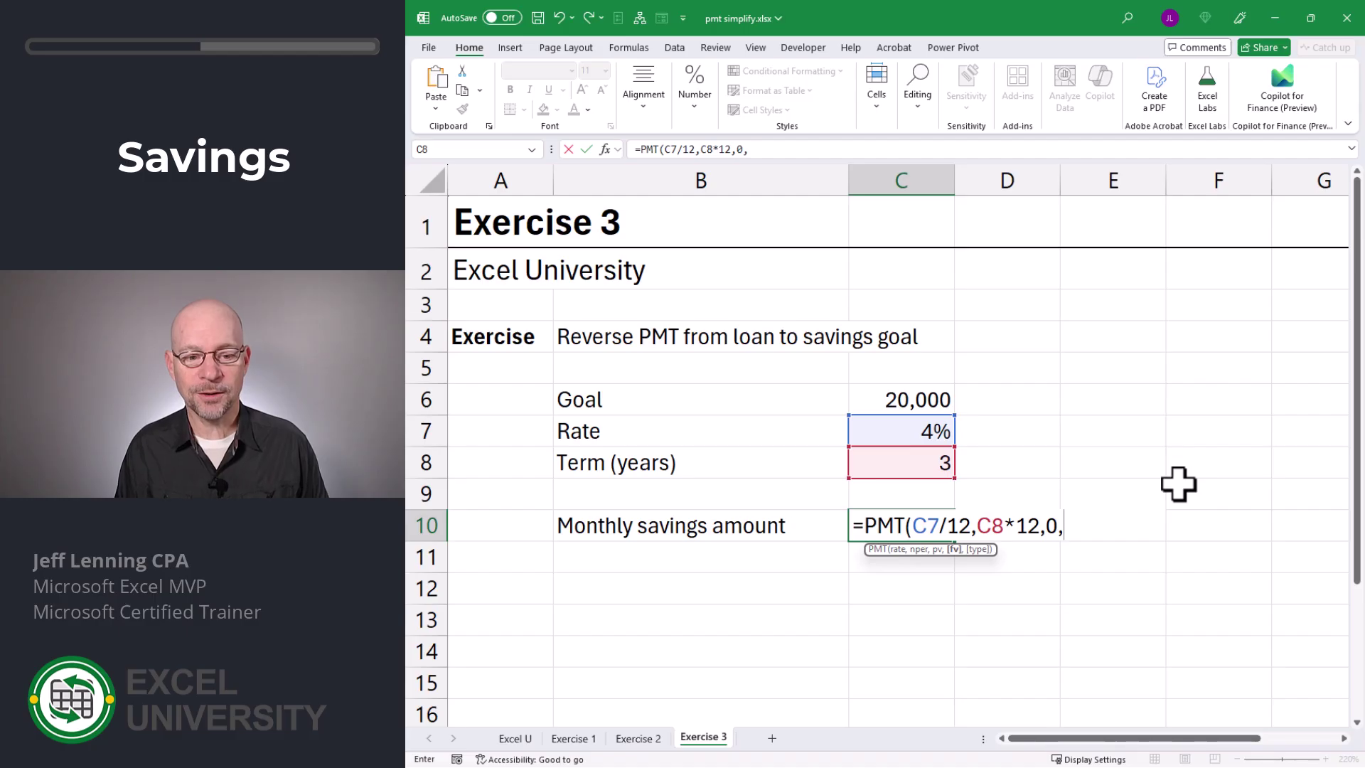
Complete the C10 PMT formula with the goal in C6 as the future value.
left_click(920, 396)
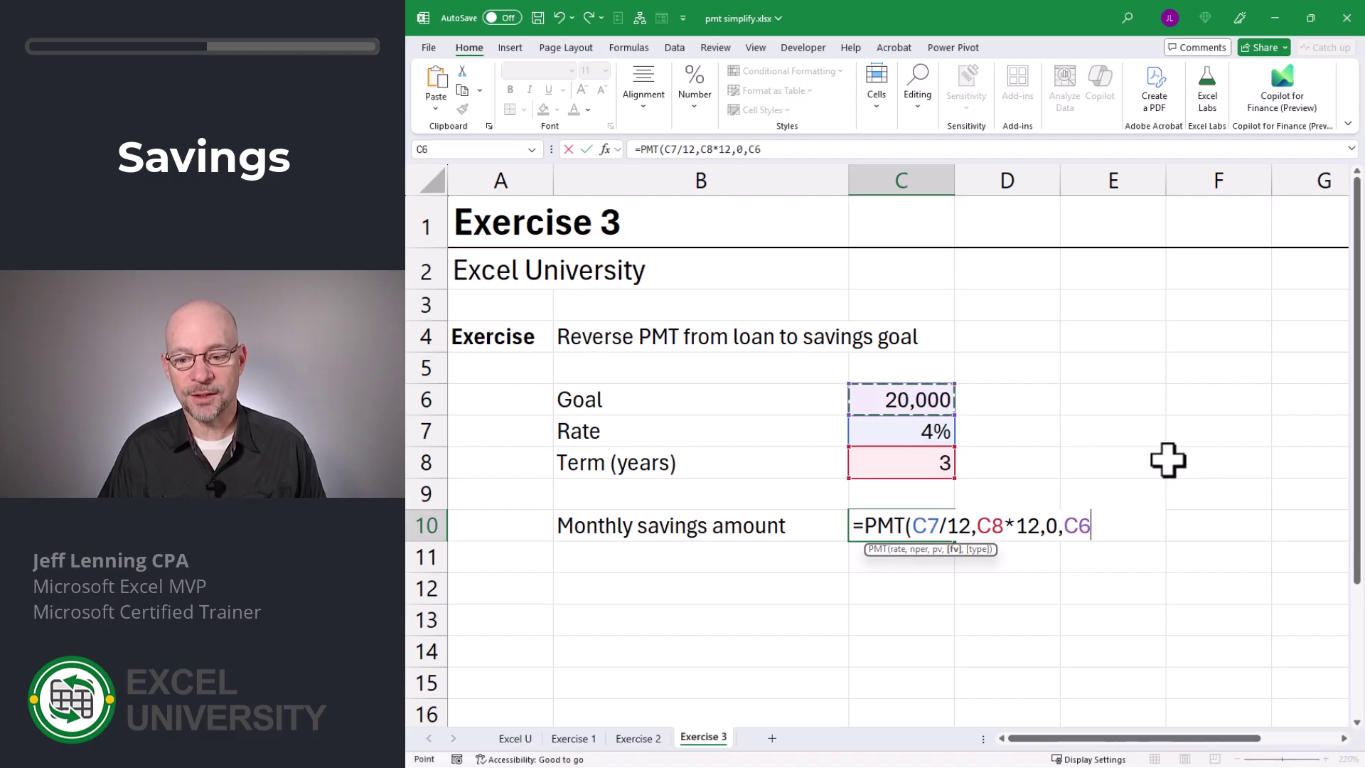
type(")")
key("Return")
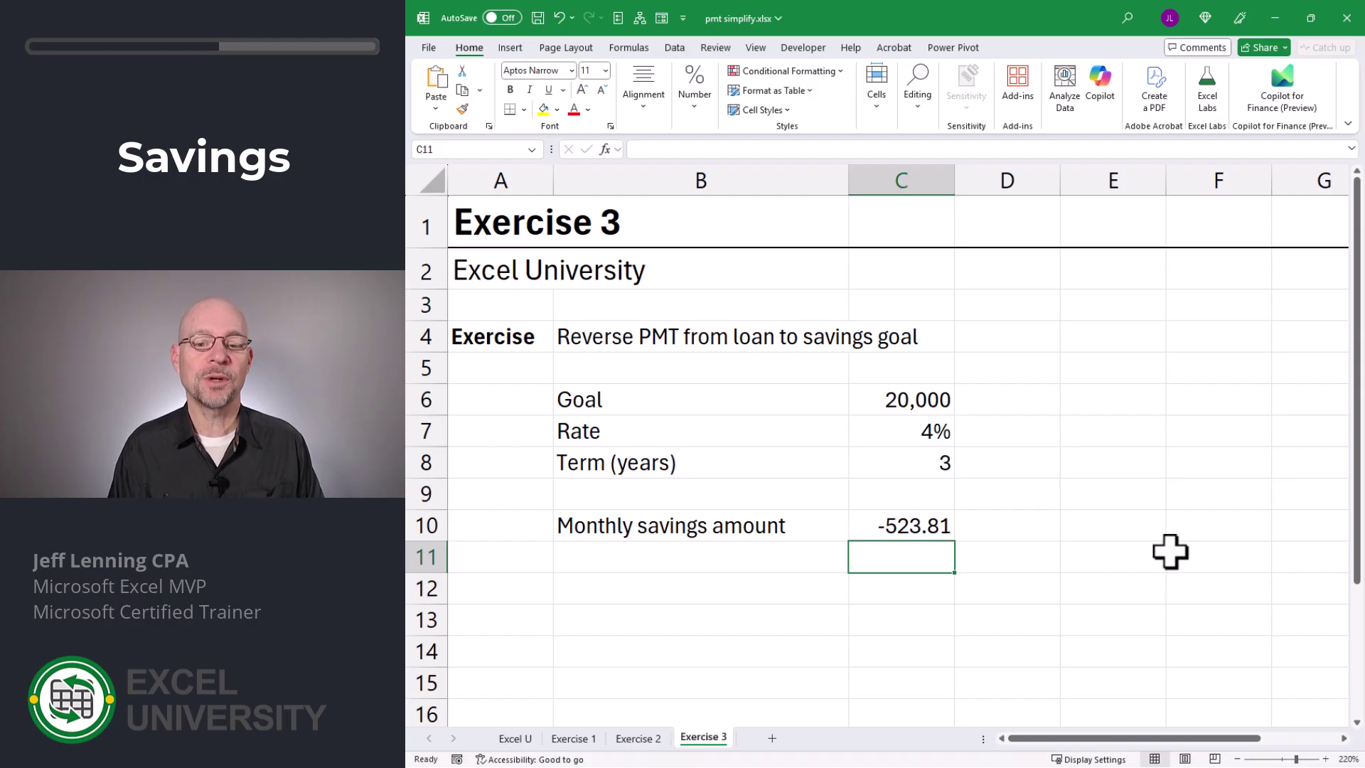
Set the savings Term (years) in C8 to 30.
key("Up")
key("Up")
key("Up")
key("Up")
key("Up")
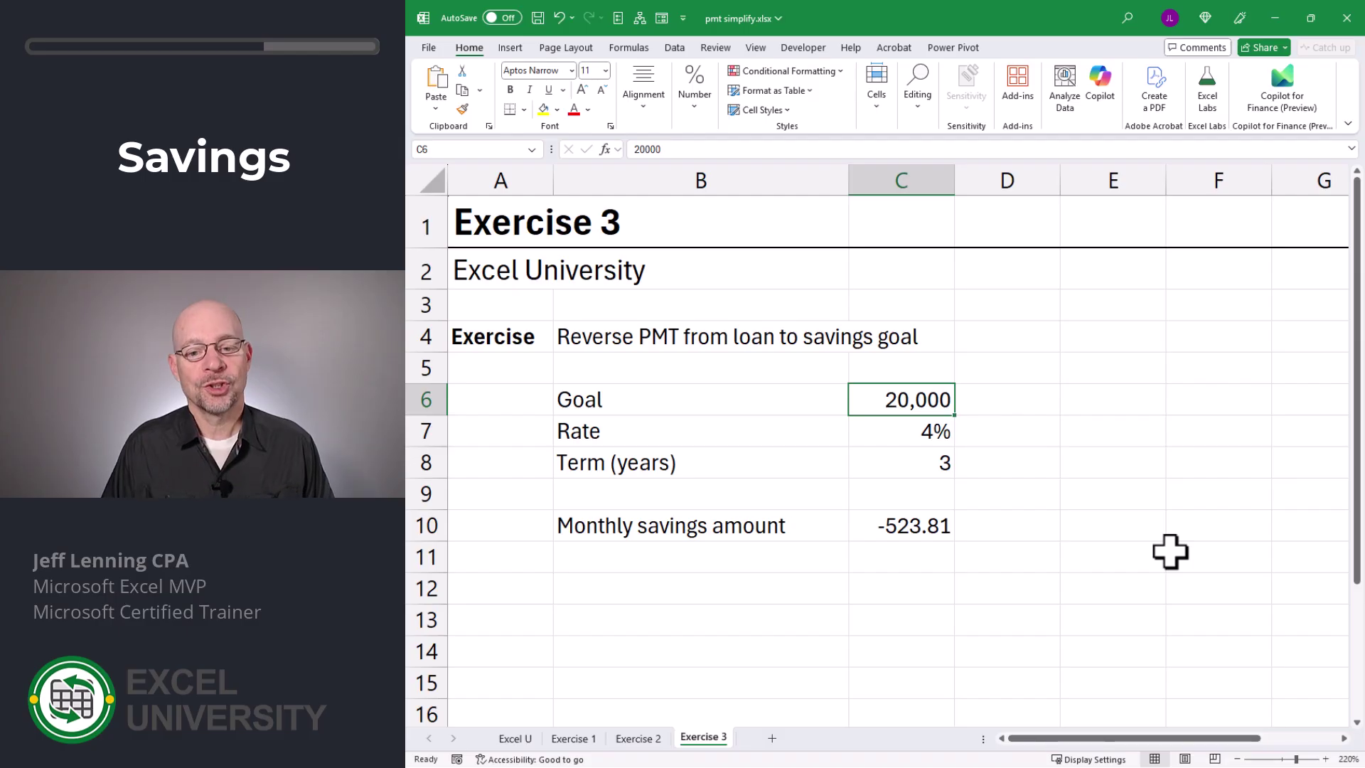
key("Down")
key("Down")
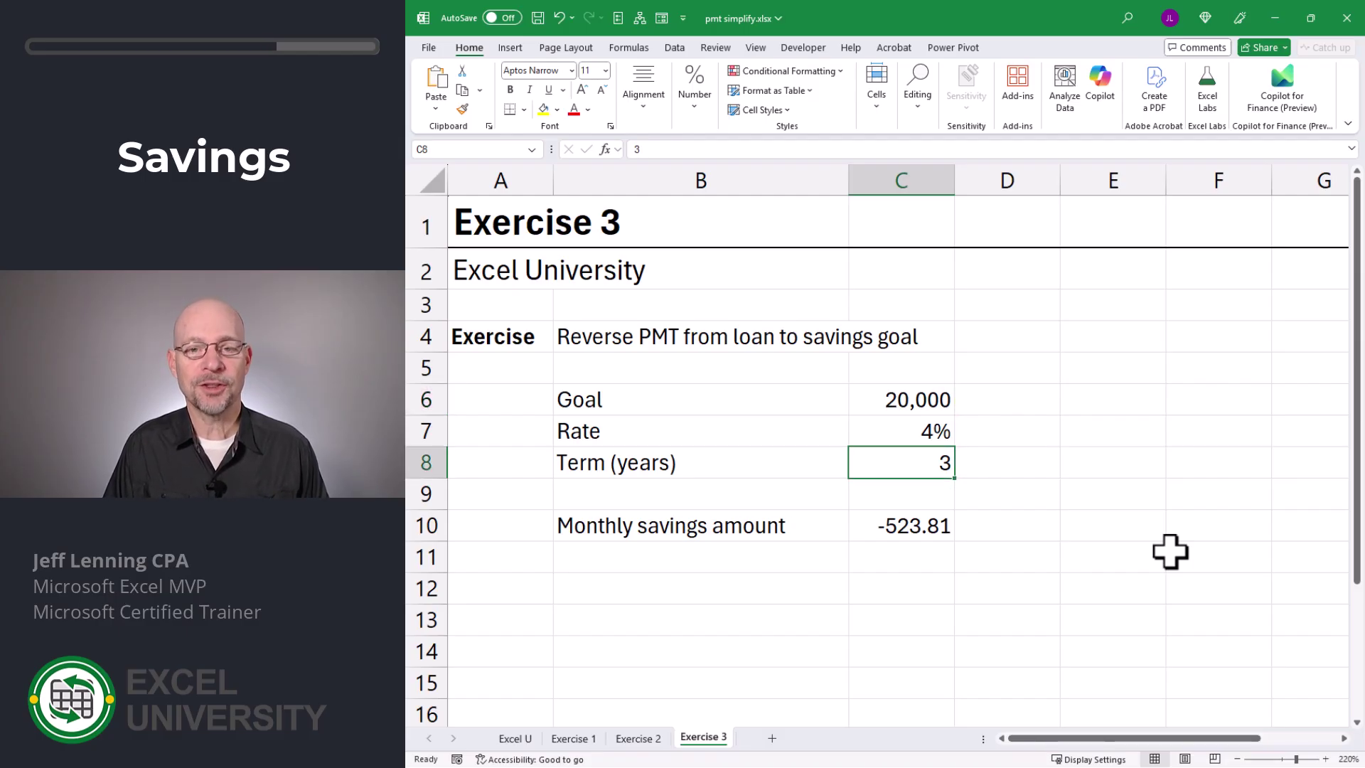
type("30")
key("Return")
Set the savings Rate in C7 to 10%.
key("Up")
key("Up")
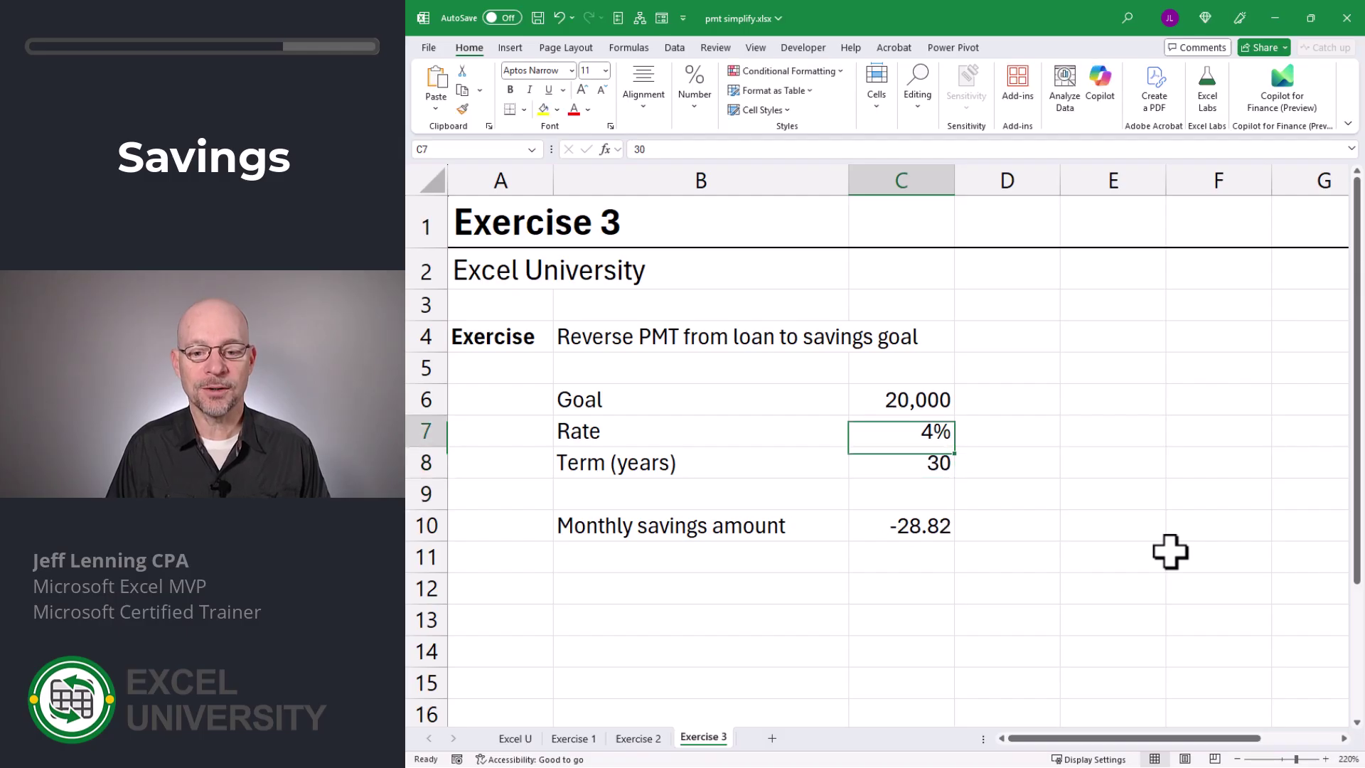
type("10")
key("Return")
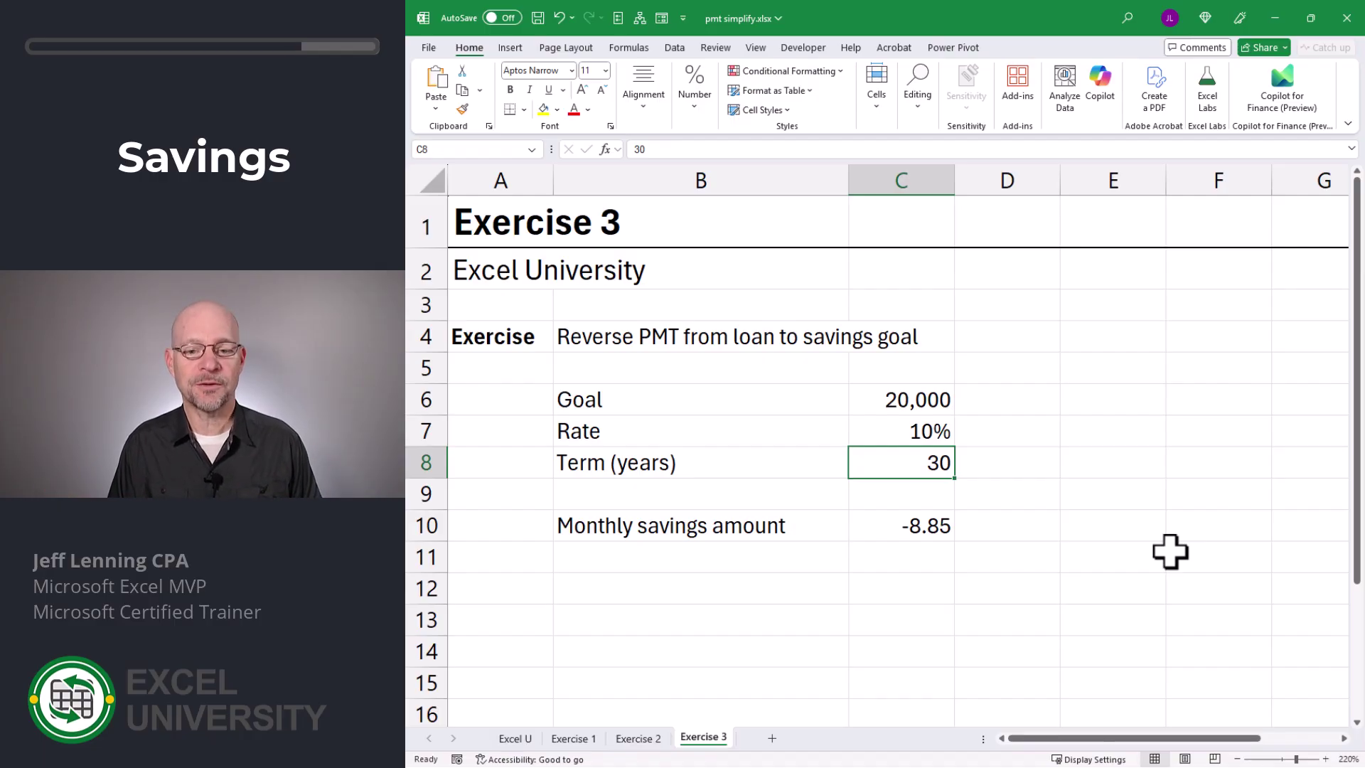
Set the savings Goal in C6 to 1,000,000.
key("Up")
key("Up")
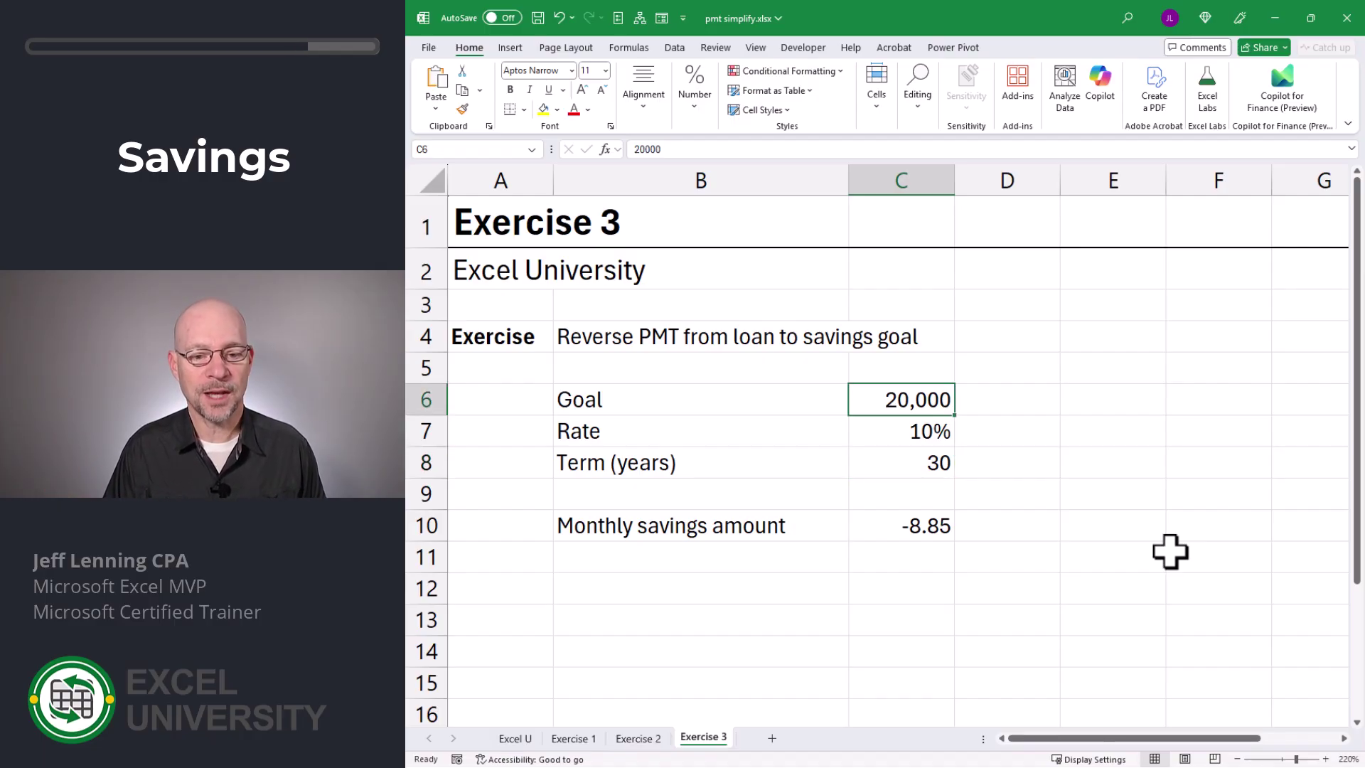
type("1,000,")
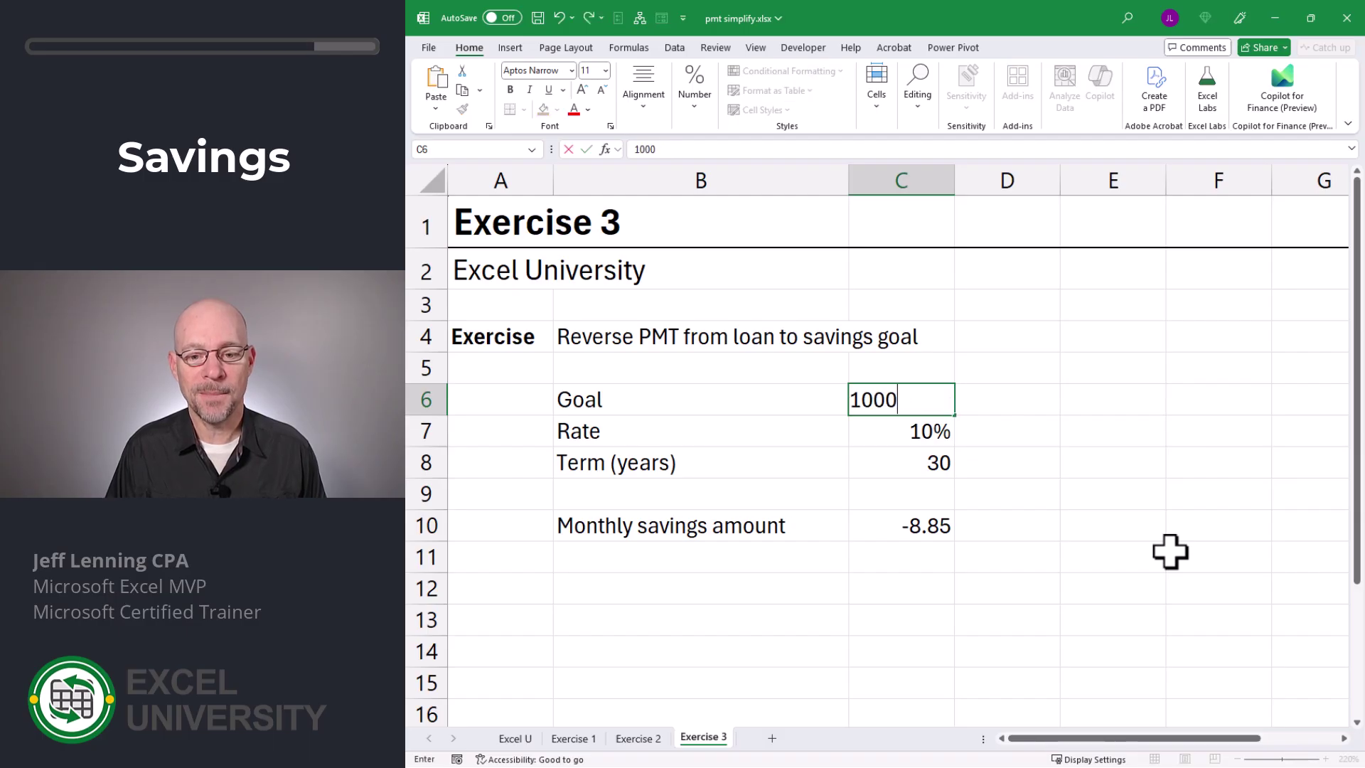
type("000")
key("Return")
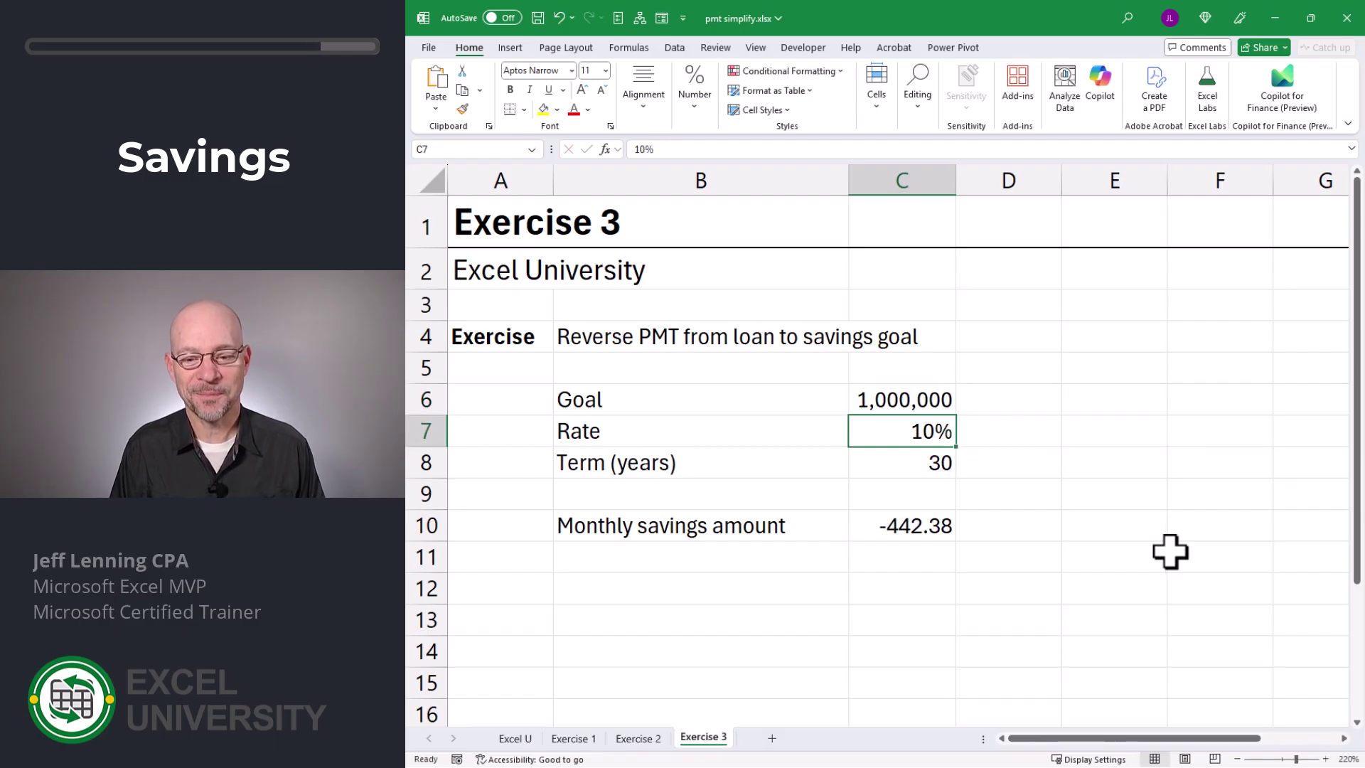